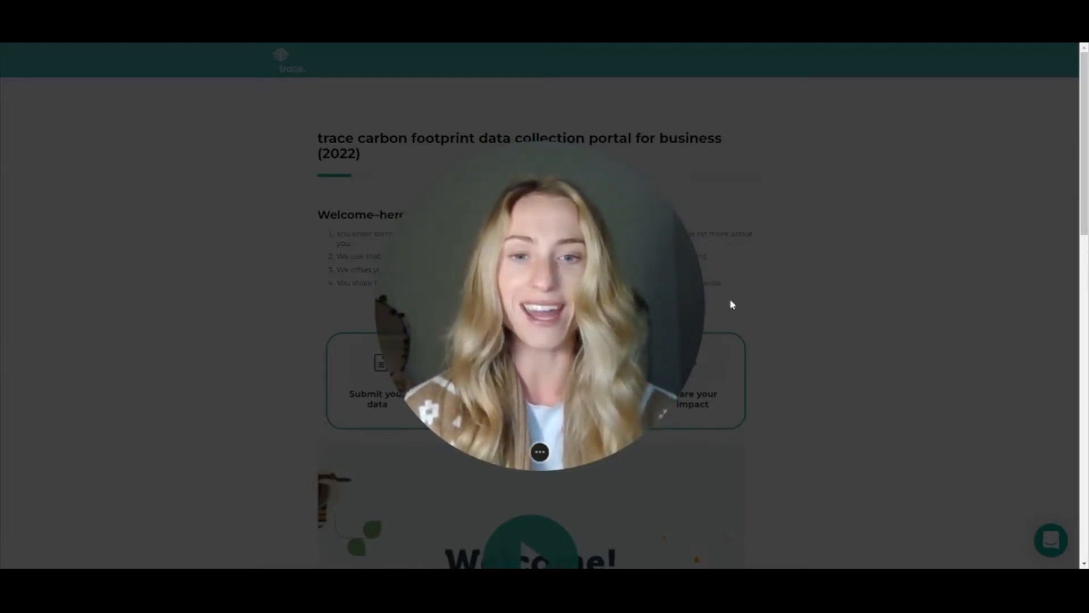
{"action": "mouse_move", "coordinate": [542, 423]}
{"action": "left_click", "coordinate": [543, 452]}
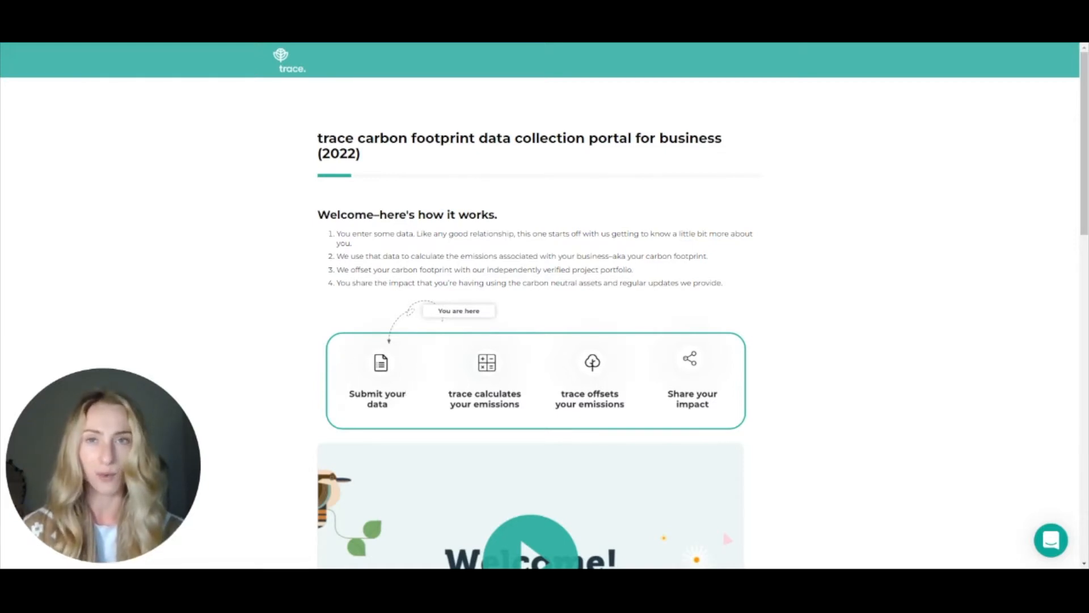
- Save the form's progress from the welcome page, check the return link and email field, and close the confirmation
{"action": "scroll", "coordinate": [529, 338], "scroll_direction": "down", "scroll_amount": 5}
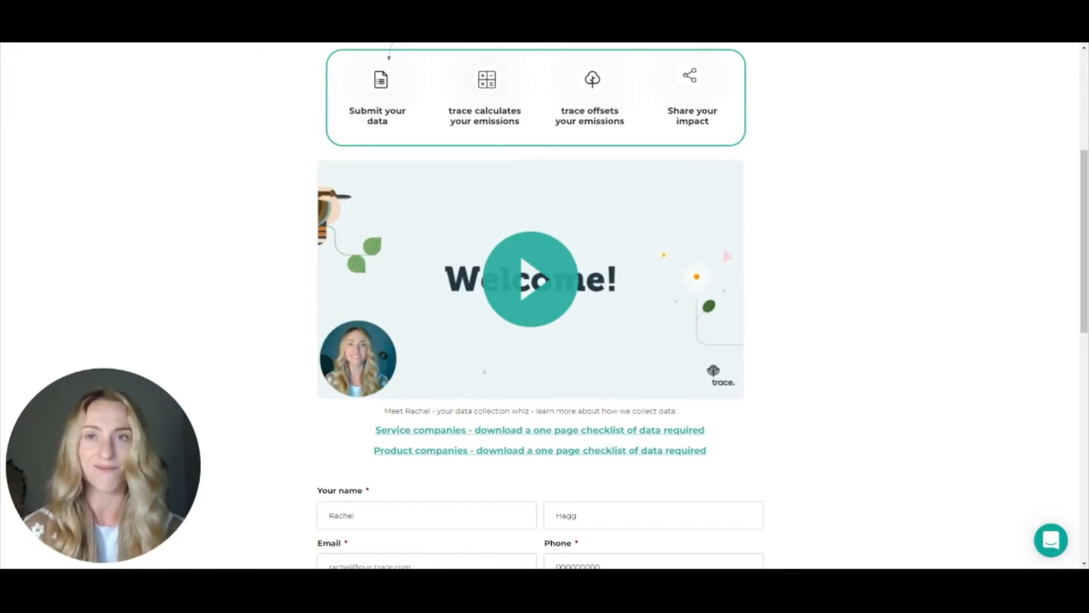
{"action": "scroll", "coordinate": [676, 357], "scroll_direction": "down", "scroll_amount": 2}
{"action": "scroll", "coordinate": [676, 357], "scroll_direction": "down", "scroll_amount": 2}
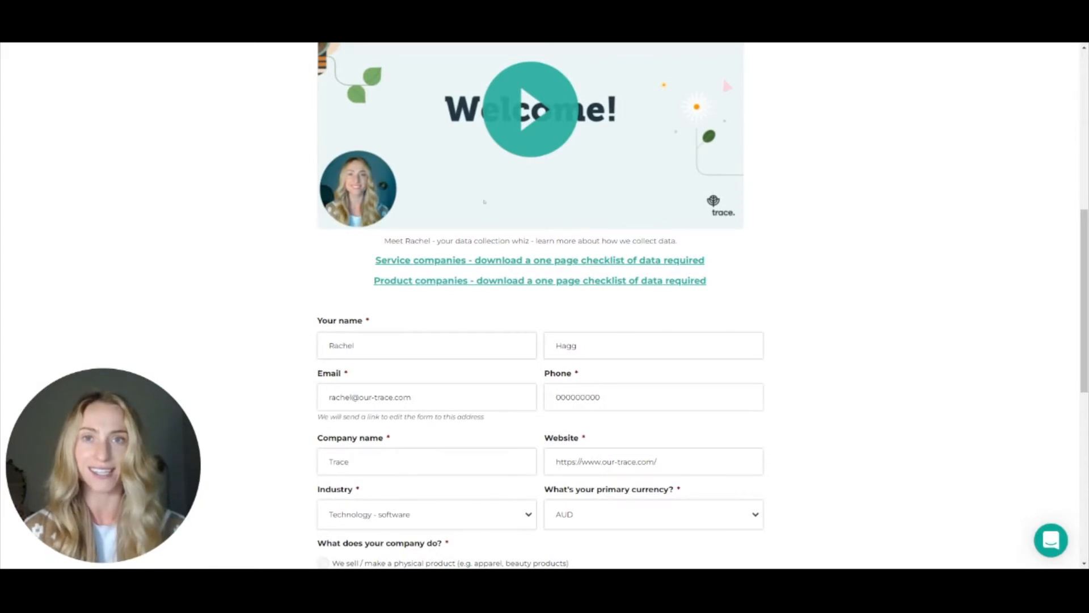
{"action": "scroll", "coordinate": [638, 332], "scroll_direction": "down", "scroll_amount": 2}
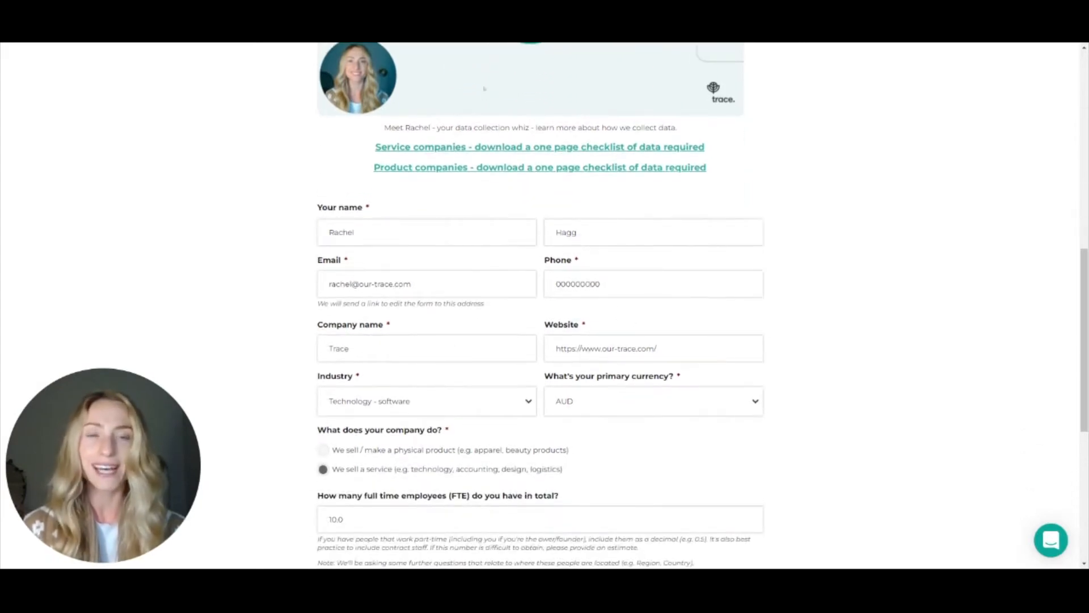
{"action": "scroll", "coordinate": [624, 334], "scroll_direction": "down", "scroll_amount": 1}
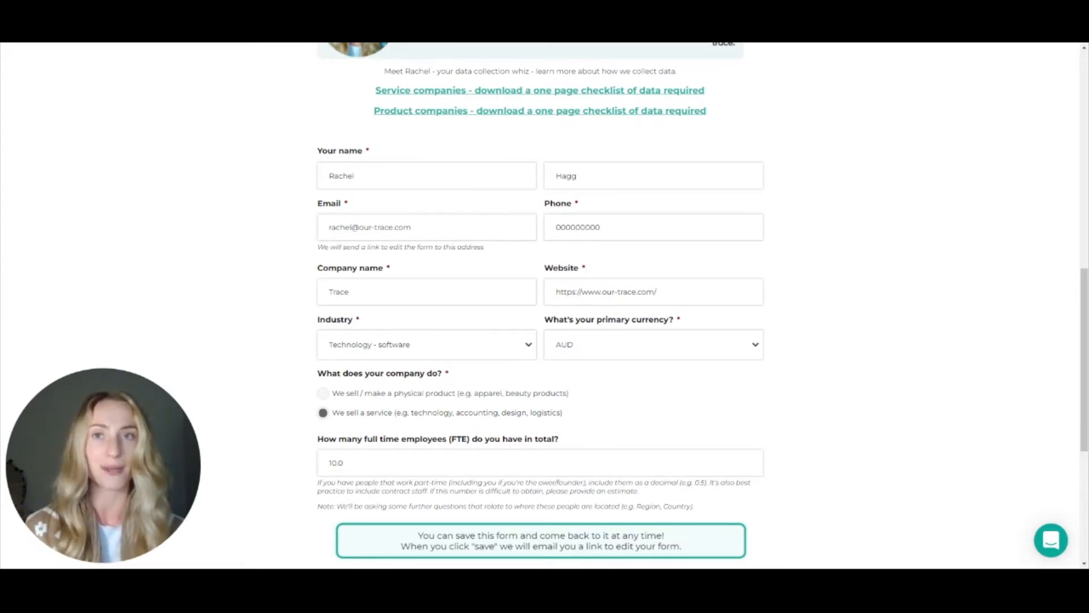
{"action": "scroll", "coordinate": [515, 334], "scroll_direction": "down", "scroll_amount": 4}
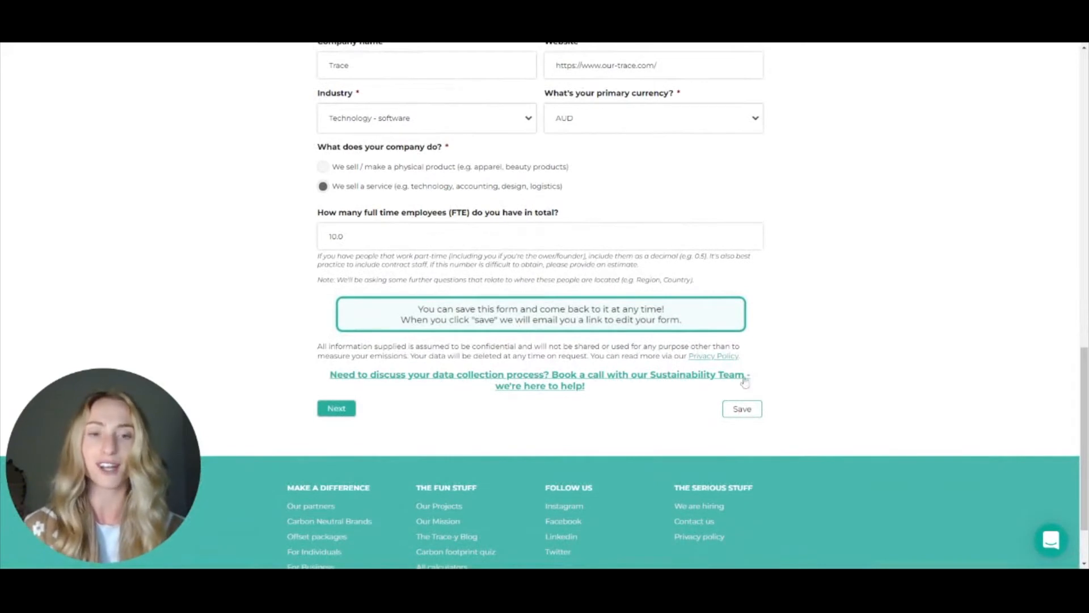
{"action": "left_click", "coordinate": [751, 412]}
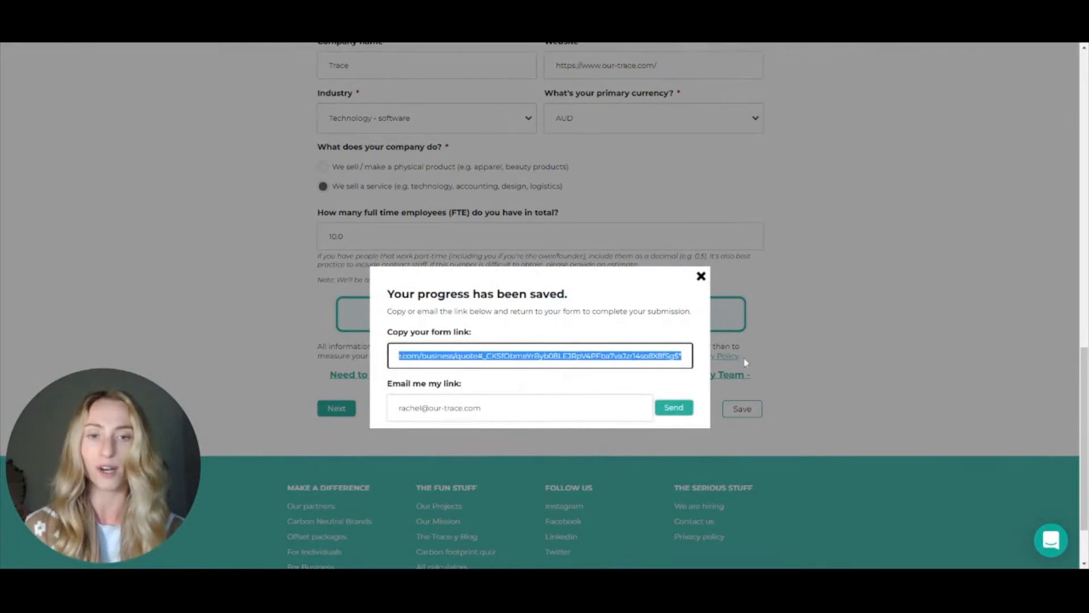
{"action": "left_click", "coordinate": [481, 408]}
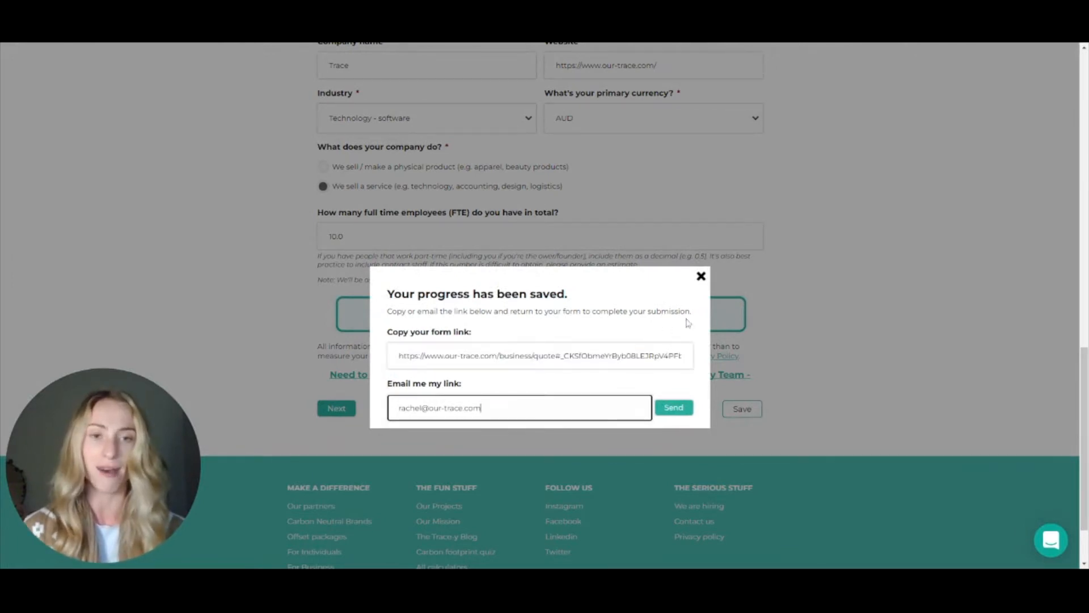
{"action": "left_click", "coordinate": [701, 277]}
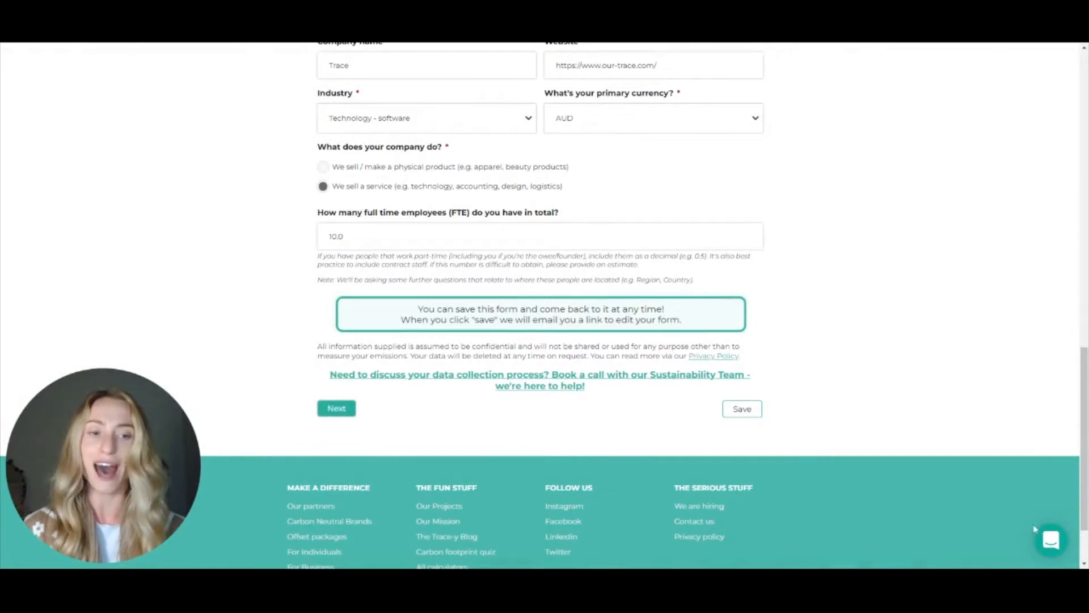
- Open the support chat, and on the data collection page view the choices for the period the provided data represents
{"action": "left_click", "coordinate": [1051, 542]}
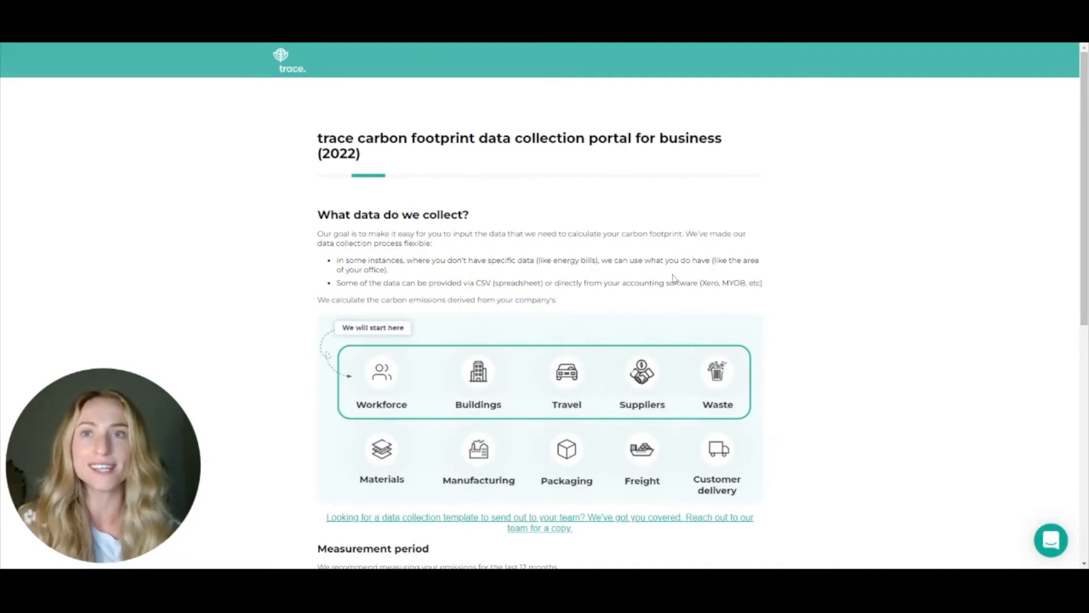
{"action": "scroll", "coordinate": [673, 278], "scroll_direction": "down", "scroll_amount": 1}
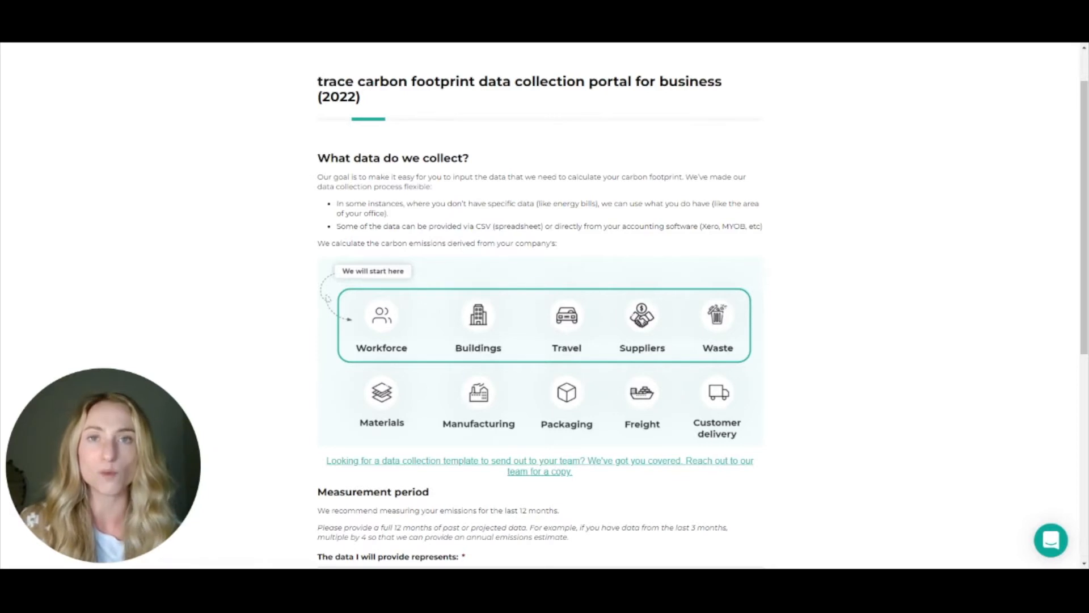
{"action": "scroll", "coordinate": [703, 313], "scroll_direction": "down", "scroll_amount": 2}
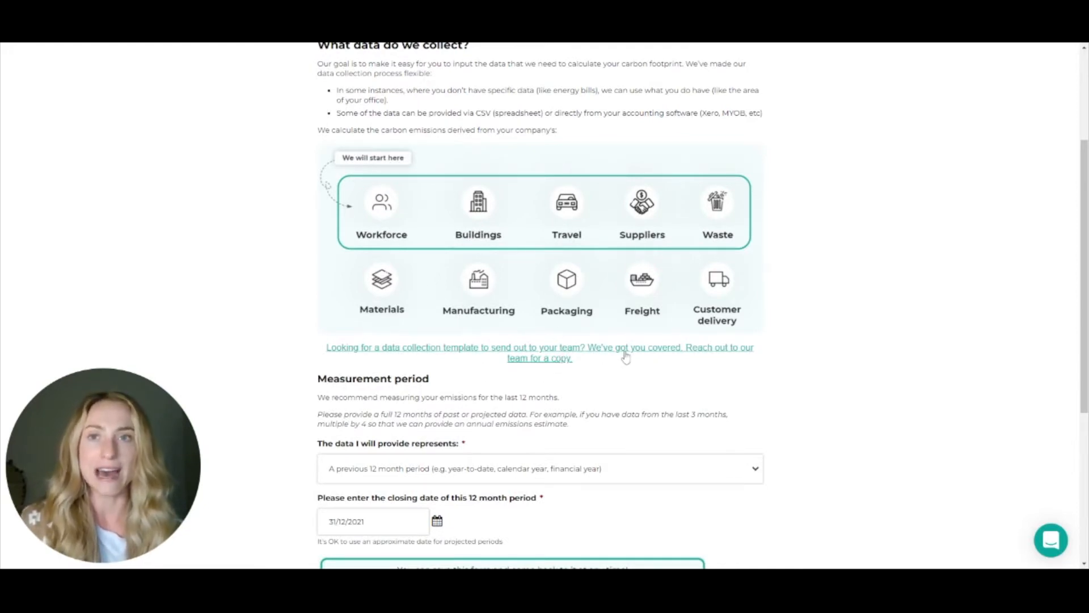
{"action": "scroll", "coordinate": [624, 357], "scroll_direction": "down", "scroll_amount": 2}
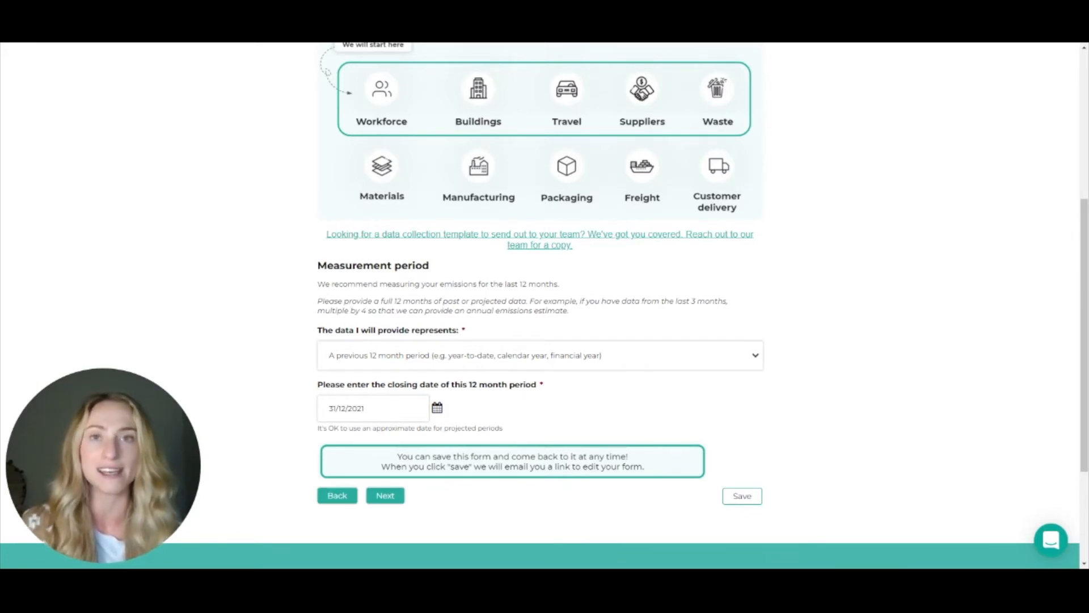
{"action": "left_click", "coordinate": [587, 362]}
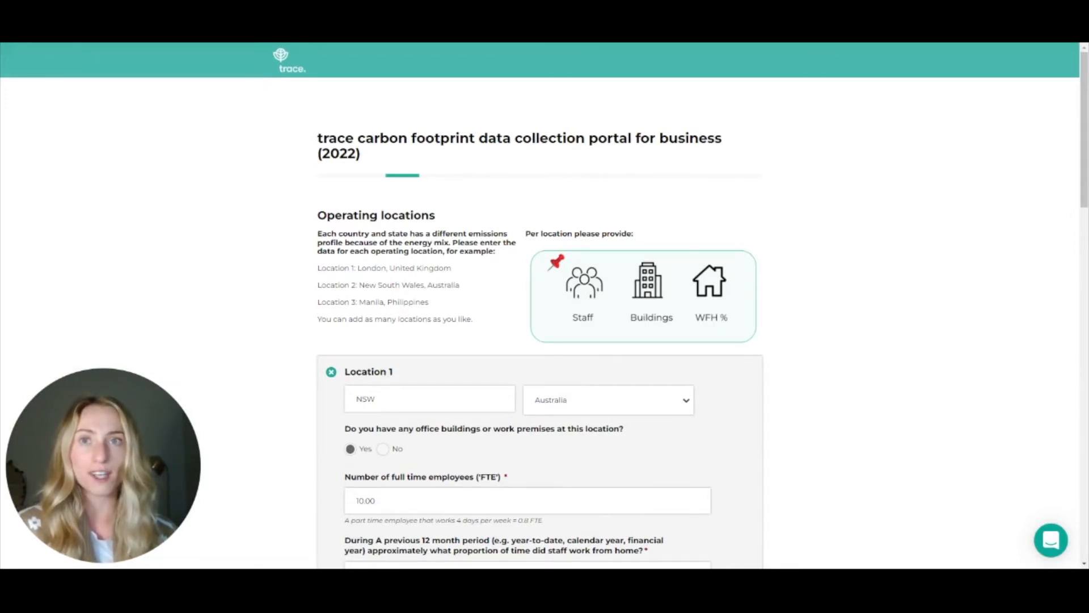
- Review the Location 1 details, including staff numbers, work-from-home share, and Building 1's workspace type, address, size and energy usage questions
{"action": "scroll", "coordinate": [871, 455], "scroll_direction": "down", "scroll_amount": 2}
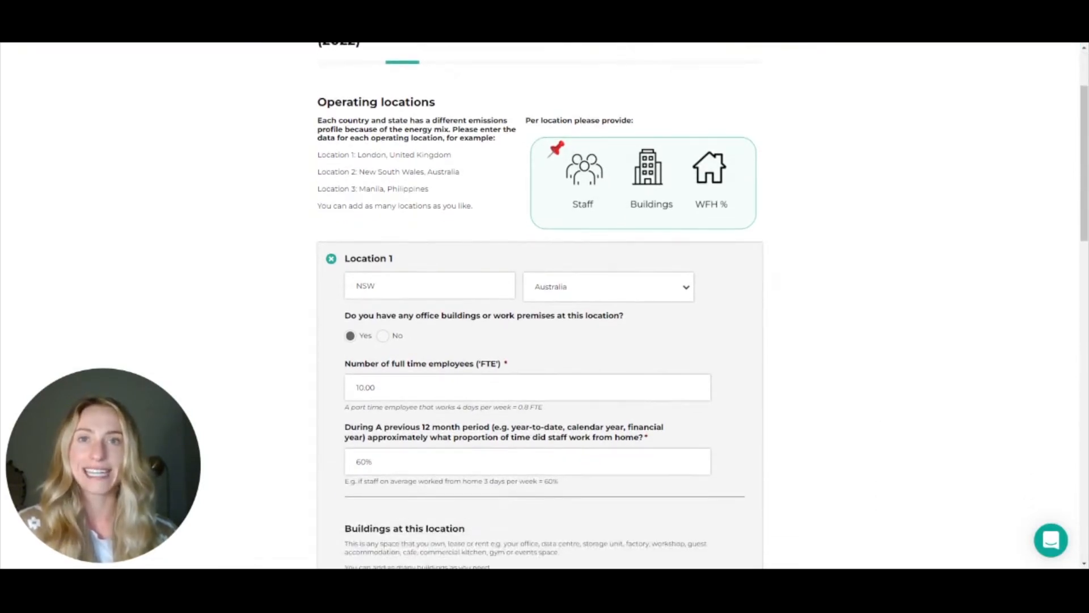
{"action": "scroll", "coordinate": [595, 295], "scroll_direction": "down", "scroll_amount": 1}
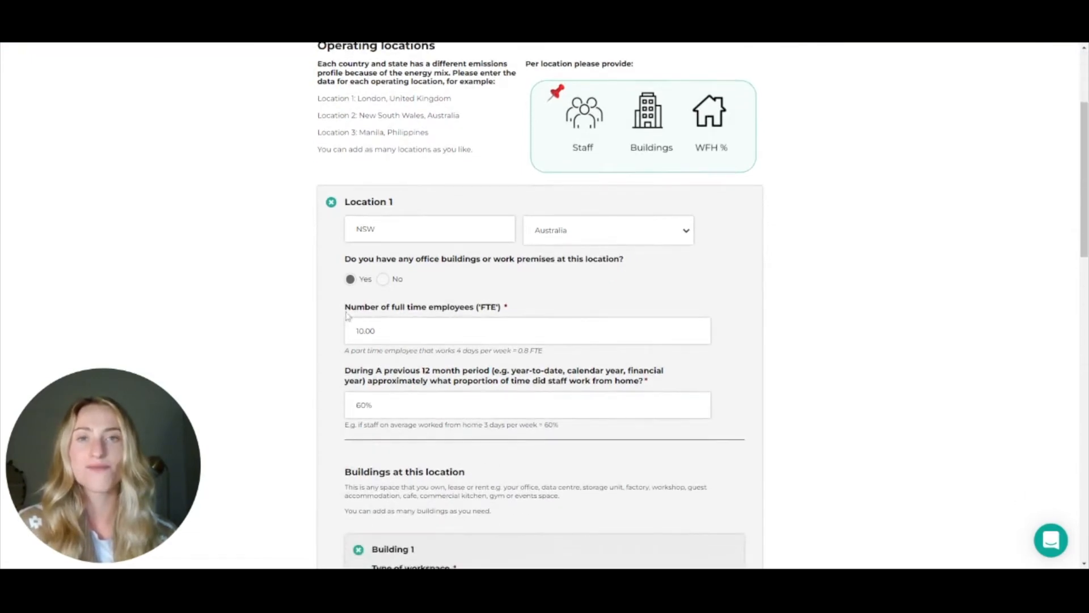
{"action": "scroll", "coordinate": [409, 335], "scroll_direction": "down", "scroll_amount": 1}
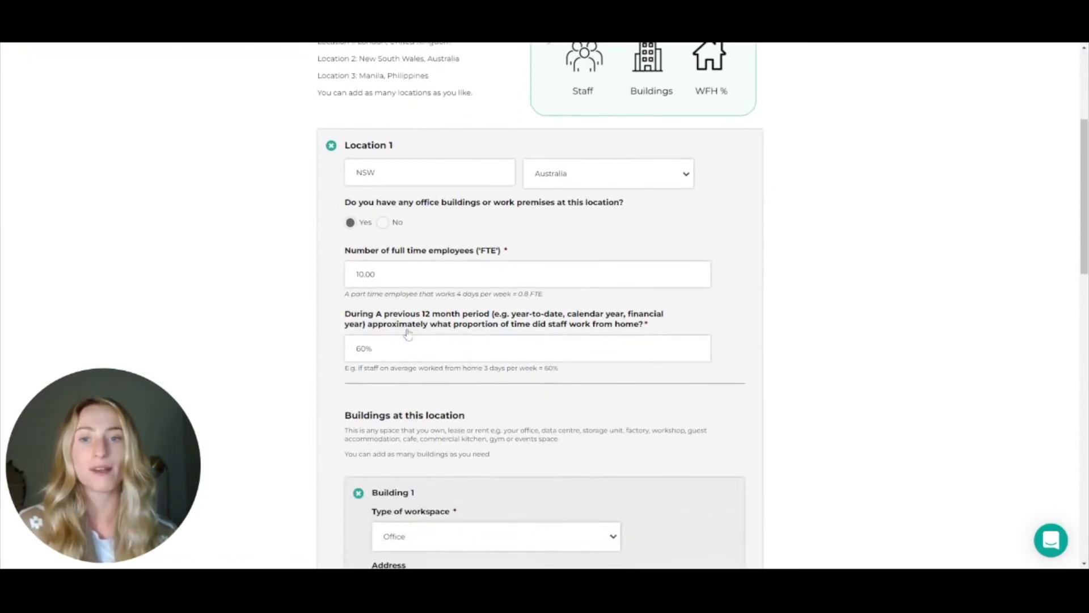
{"action": "scroll", "coordinate": [430, 340], "scroll_direction": "down", "scroll_amount": 2}
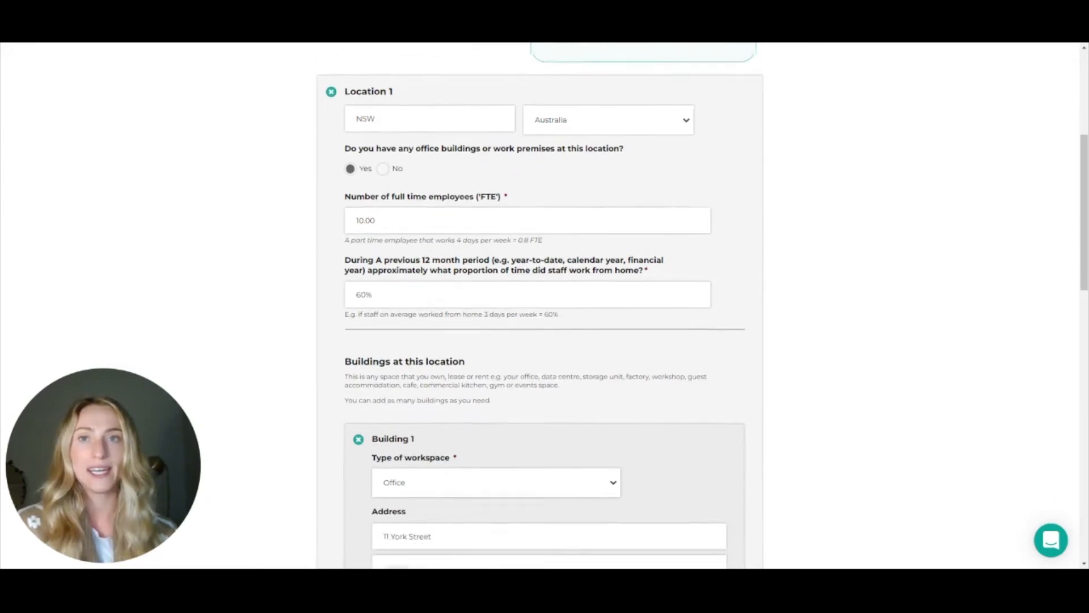
{"action": "scroll", "coordinate": [430, 347], "scroll_direction": "down", "scroll_amount": 1}
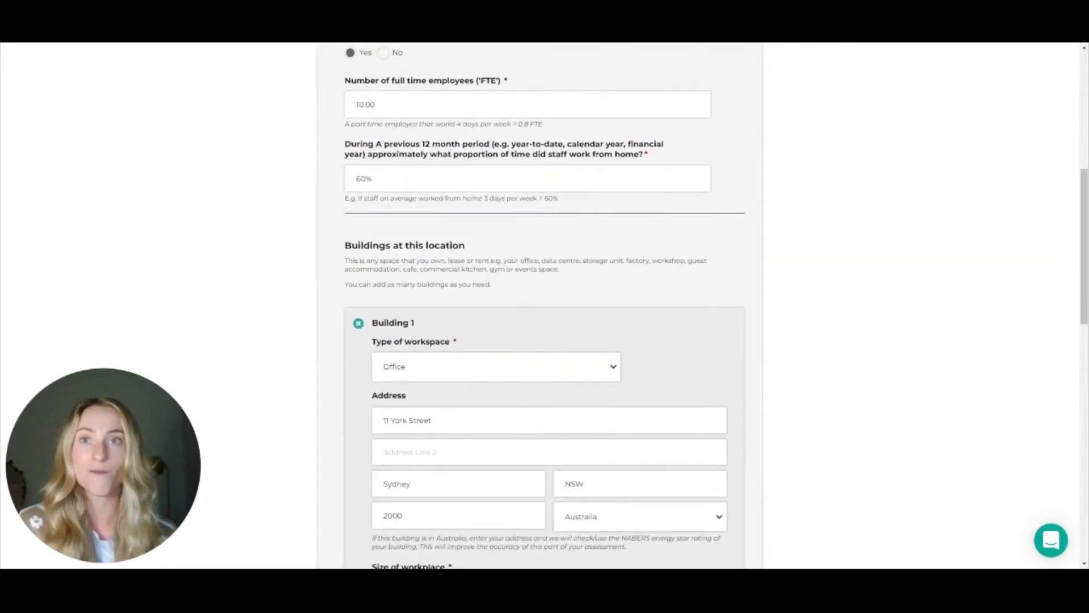
{"action": "scroll", "coordinate": [428, 348], "scroll_direction": "down", "scroll_amount": 1}
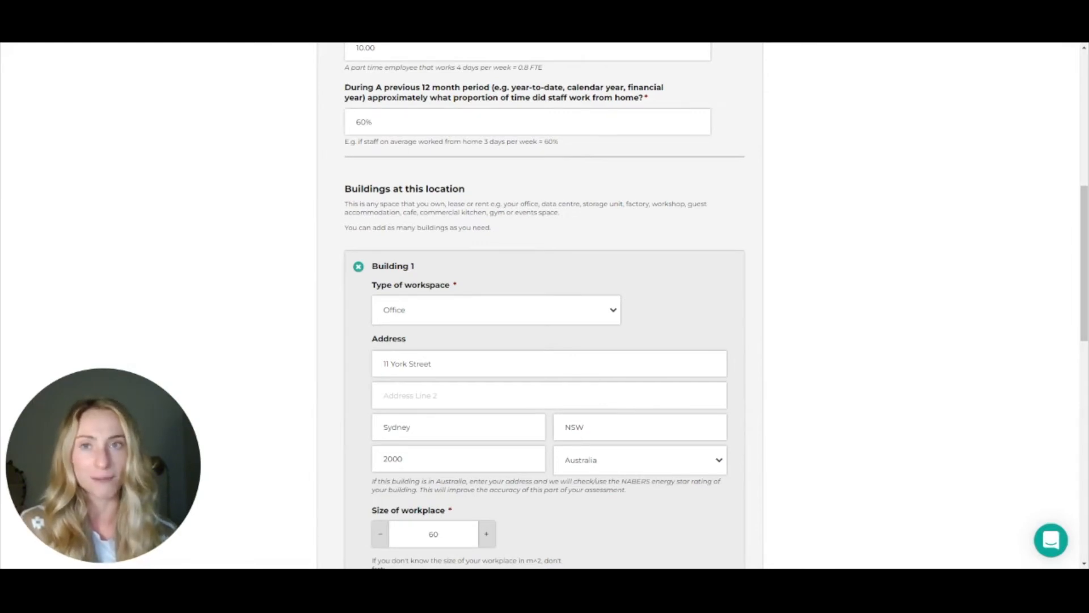
{"action": "scroll", "coordinate": [430, 346], "scroll_direction": "down", "scroll_amount": 2}
{"action": "scroll", "coordinate": [430, 346], "scroll_direction": "down", "scroll_amount": 1}
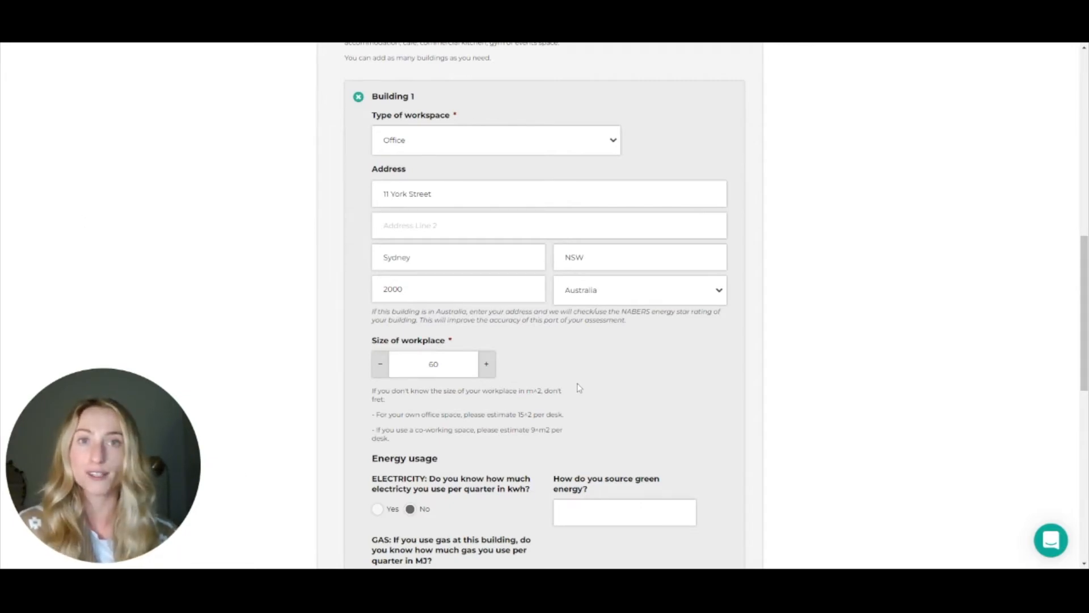
{"action": "scroll", "coordinate": [578, 388], "scroll_direction": "down", "scroll_amount": 2}
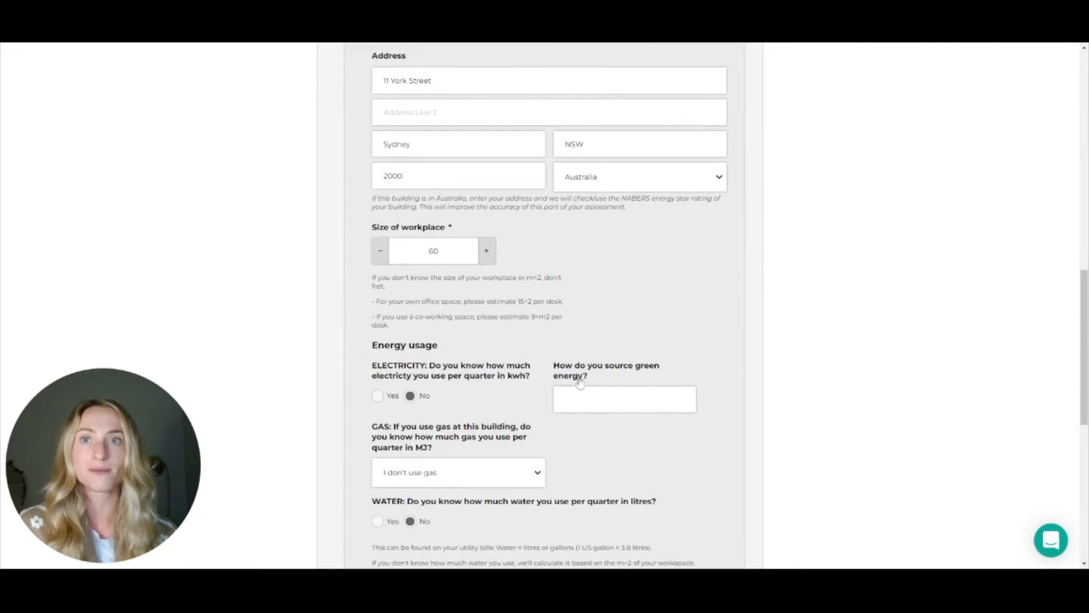
- Answer Yes to knowing Building 1's quarterly electricity use to reveal its extra fields, and set the answer back to No
{"action": "left_click", "coordinate": [379, 397]}
{"action": "scroll", "coordinate": [384, 402], "scroll_direction": "down", "scroll_amount": 1}
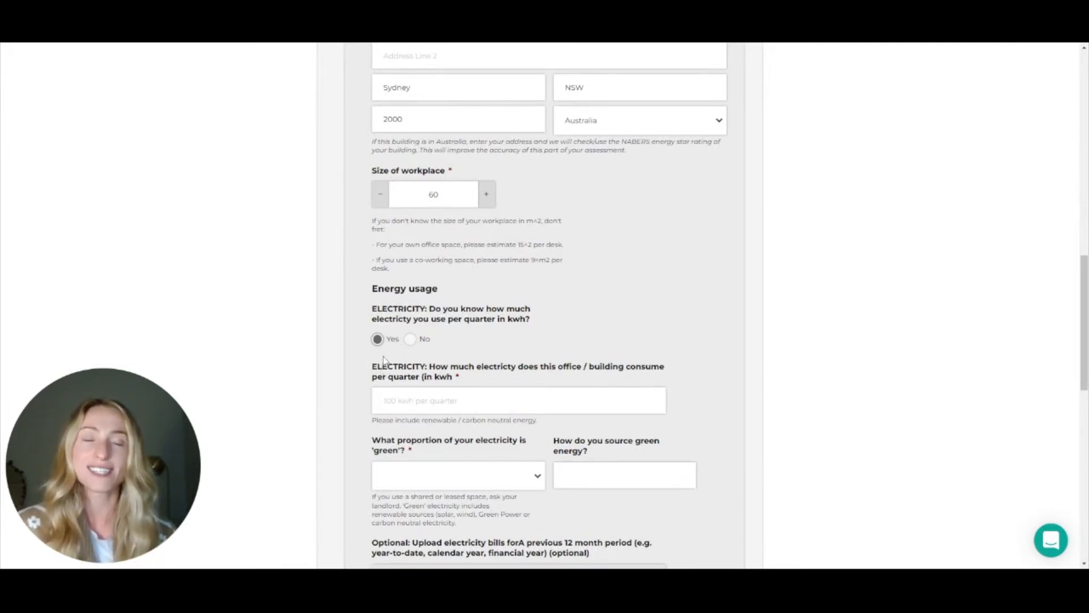
{"action": "left_click", "coordinate": [414, 340]}
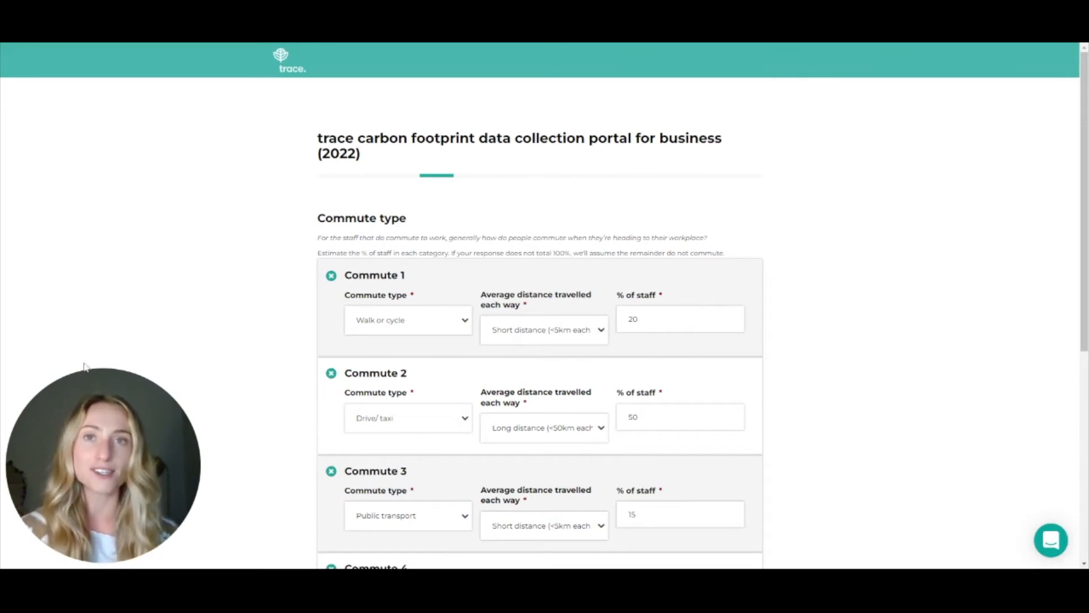
- Change the travel data type of Air travel 1 to the number of flights
{"action": "scroll", "coordinate": [513, 323], "scroll_direction": "down", "scroll_amount": 1}
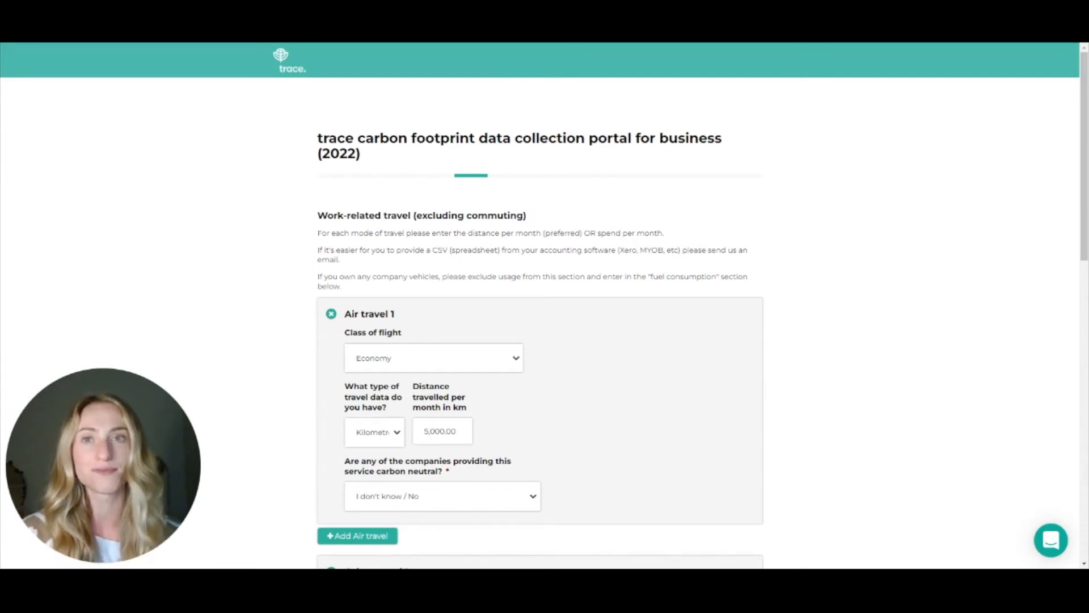
{"action": "scroll", "coordinate": [435, 389], "scroll_direction": "down", "scroll_amount": 1}
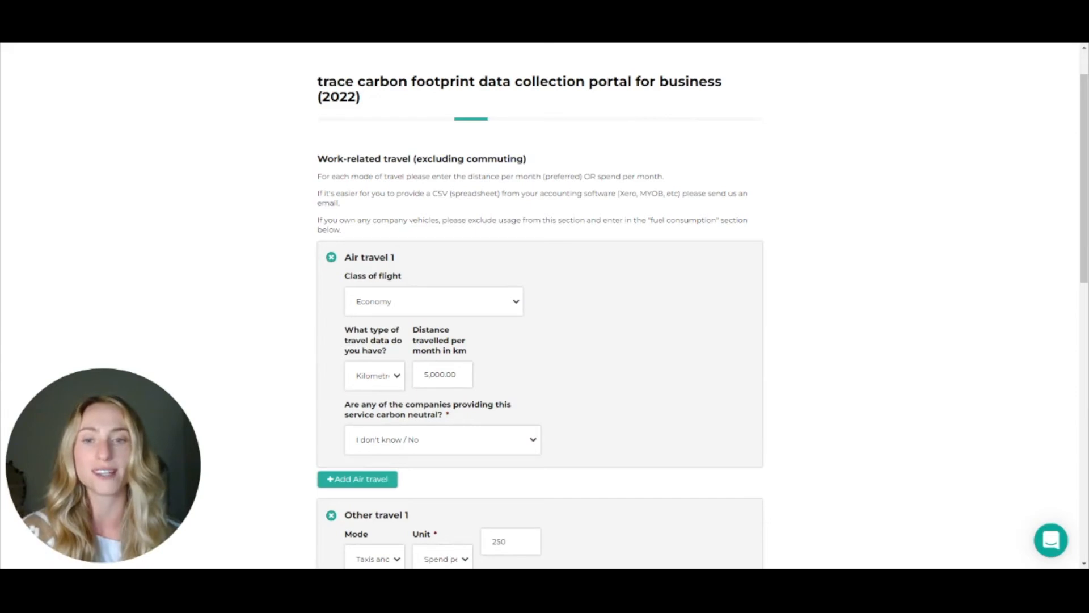
{"action": "left_click", "coordinate": [393, 380]}
{"action": "left_click", "coordinate": [393, 415]}
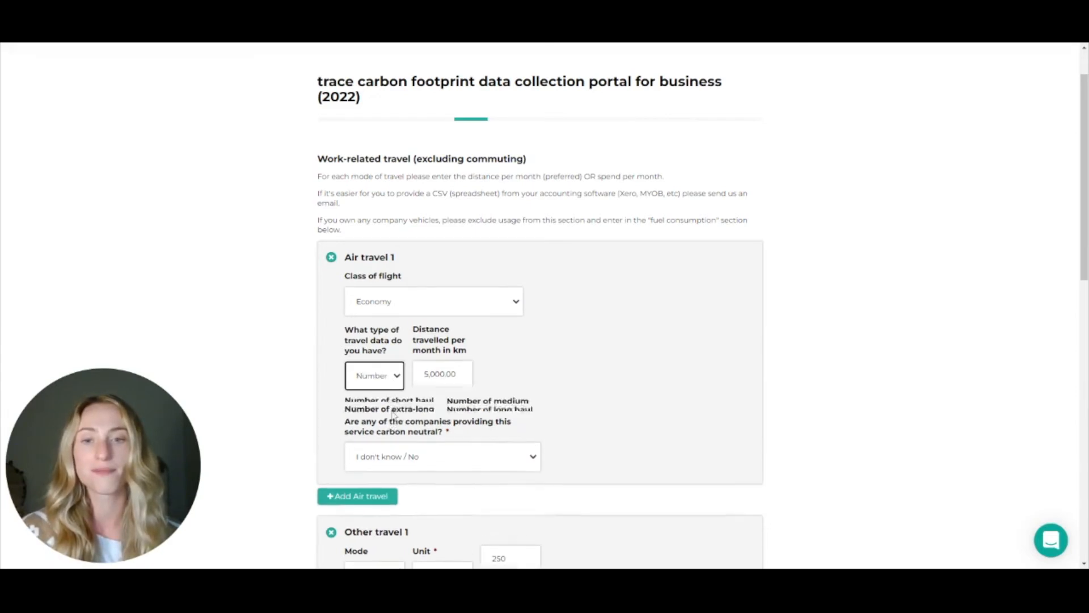
{"action": "scroll", "coordinate": [393, 415], "scroll_direction": "down", "scroll_amount": 1}
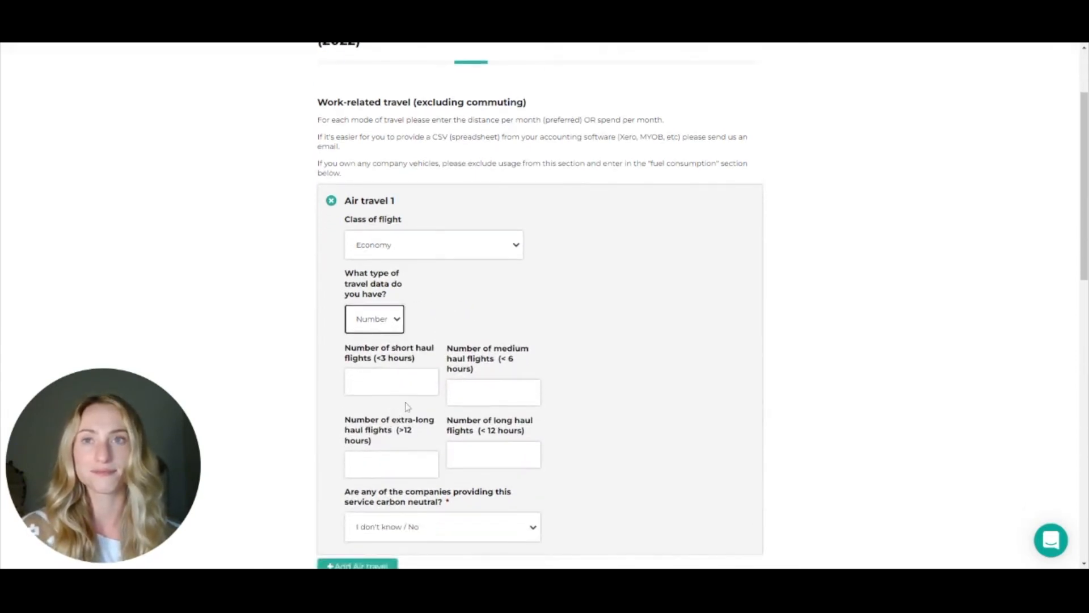
- Answer Yes to owning company vehicles or operating fuel consuming machinery, below the Hotel Stays section
{"action": "scroll", "coordinate": [406, 405], "scroll_direction": "down", "scroll_amount": 3}
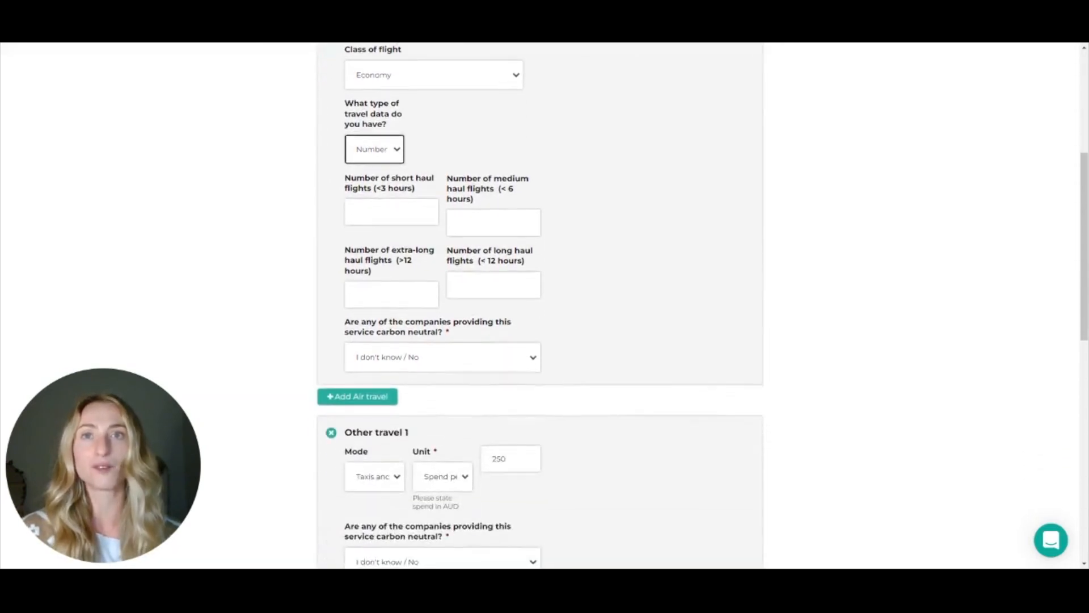
{"action": "scroll", "coordinate": [477, 402], "scroll_direction": "down", "scroll_amount": 2}
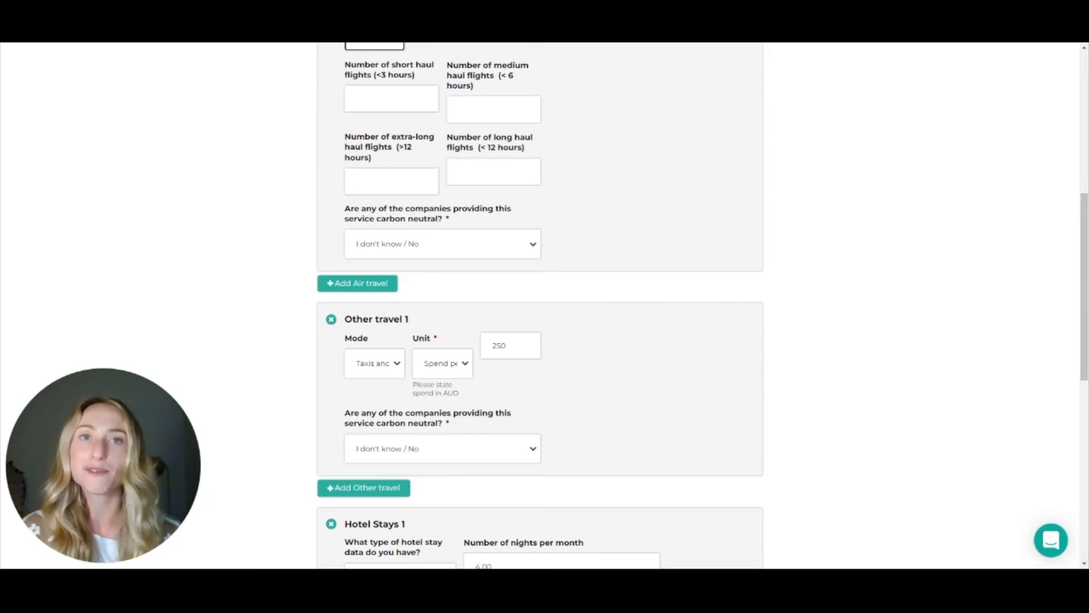
{"action": "scroll", "coordinate": [429, 402], "scroll_direction": "down", "scroll_amount": 1}
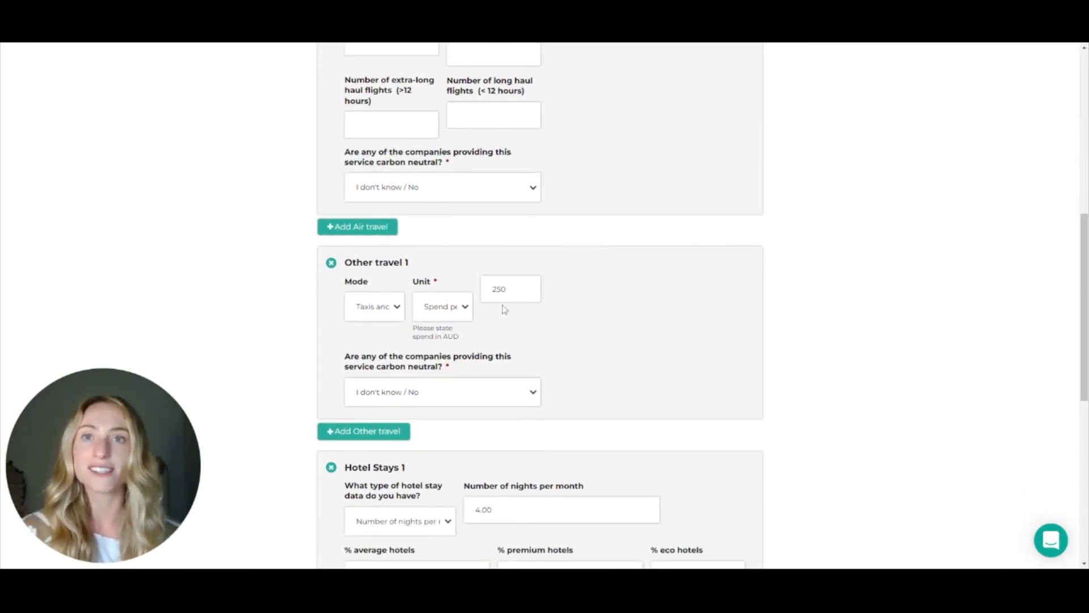
{"action": "scroll", "coordinate": [503, 309], "scroll_direction": "down", "scroll_amount": 3}
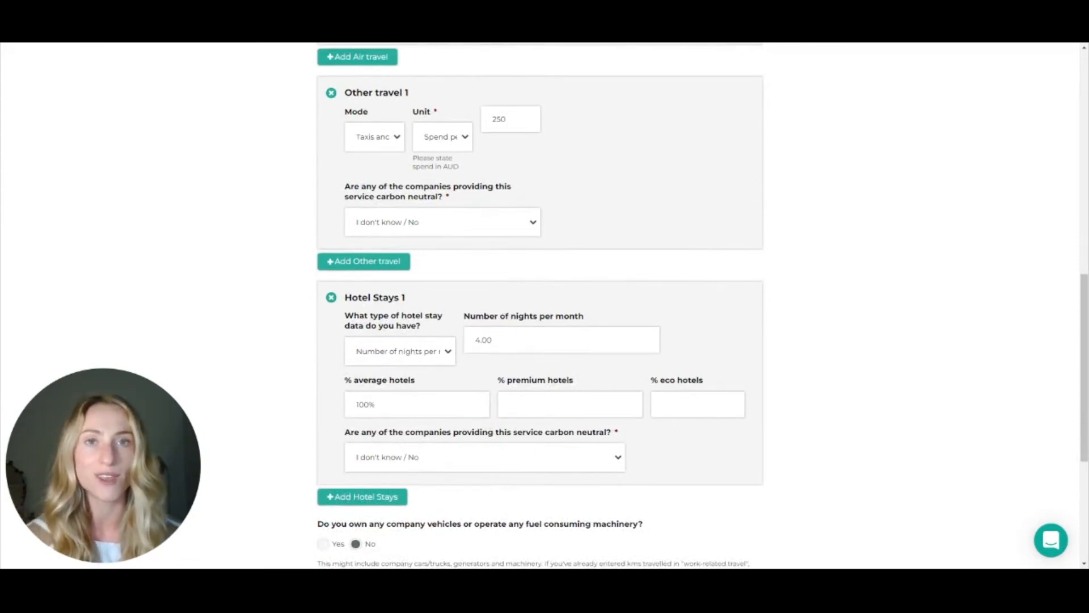
{"action": "scroll", "coordinate": [501, 309], "scroll_direction": "down", "scroll_amount": 1}
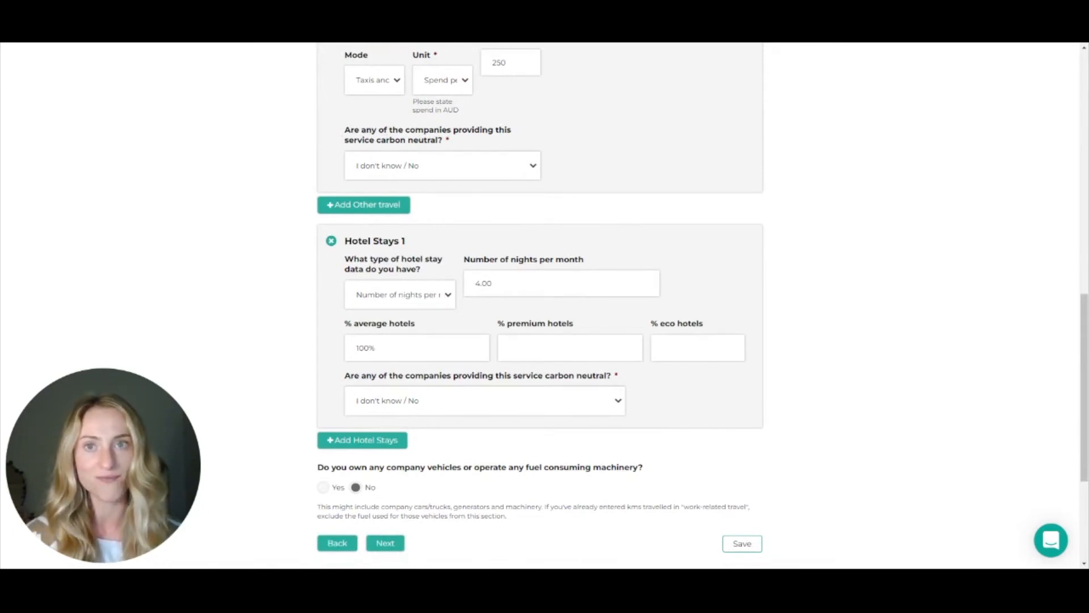
{"action": "scroll", "coordinate": [445, 284], "scroll_direction": "down", "scroll_amount": 2}
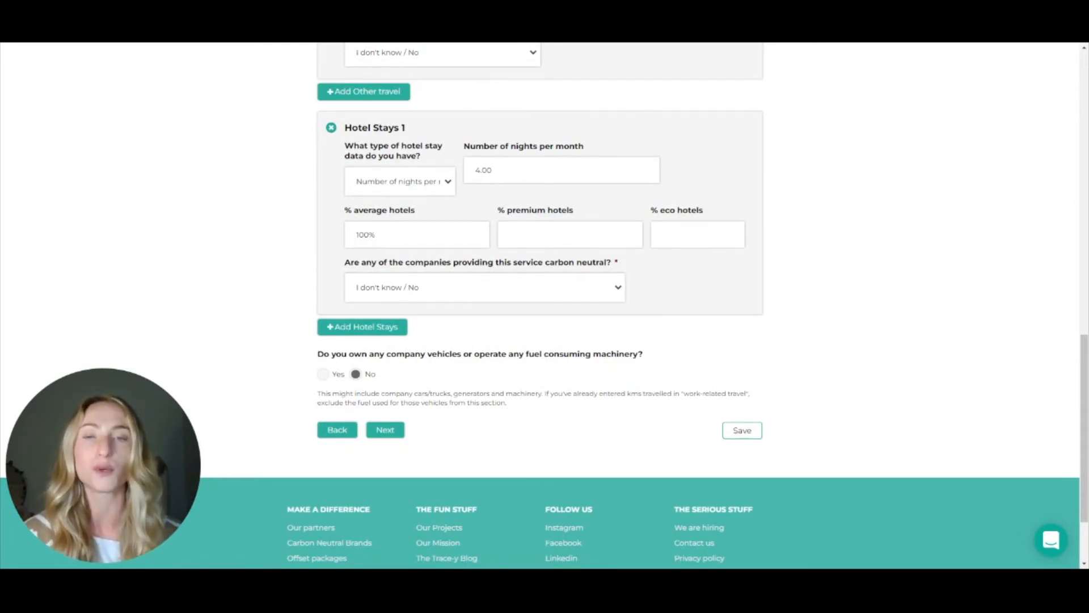
{"action": "left_click", "coordinate": [322, 374]}
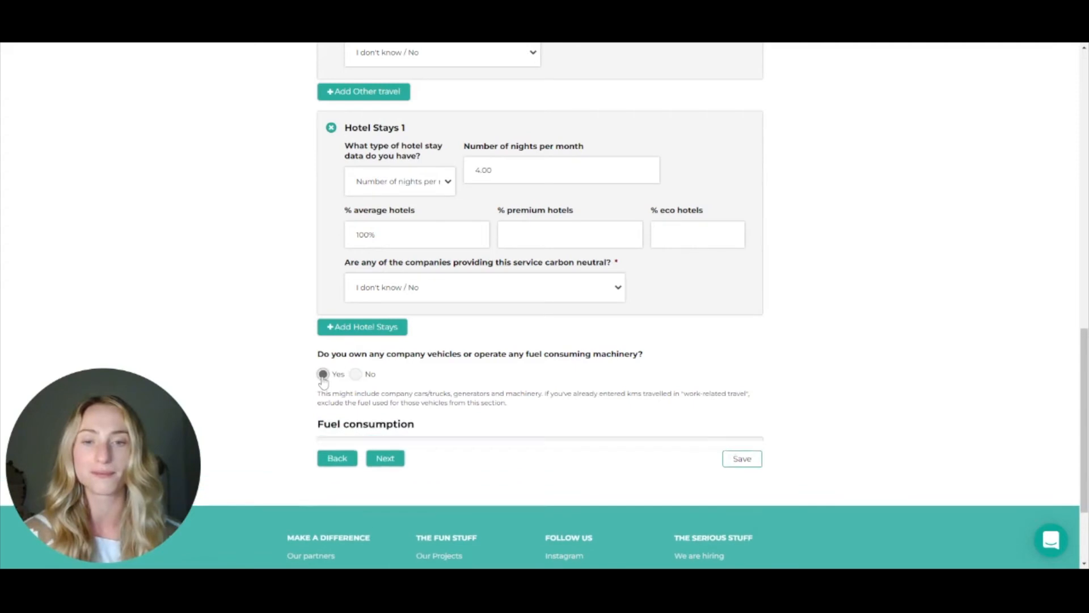
- Review the Your suppliers section, including the supplier type checklist and the monthly spend and carbon neutrality questions from Cloud services to Postage
{"action": "scroll", "coordinate": [321, 383], "scroll_direction": "down", "scroll_amount": 5}
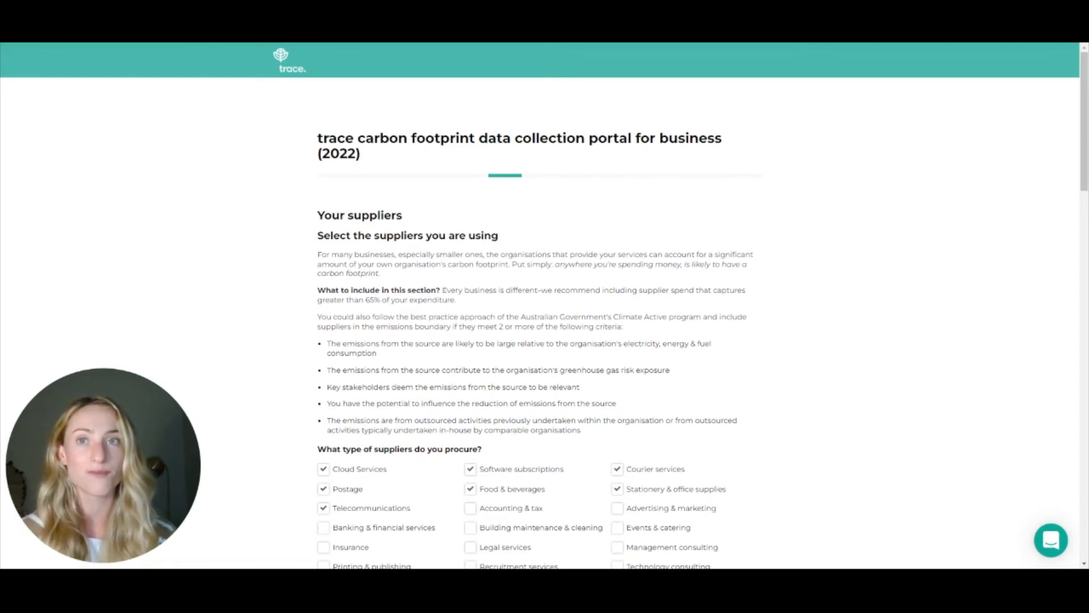
{"action": "scroll", "coordinate": [627, 222], "scroll_direction": "down", "scroll_amount": 3}
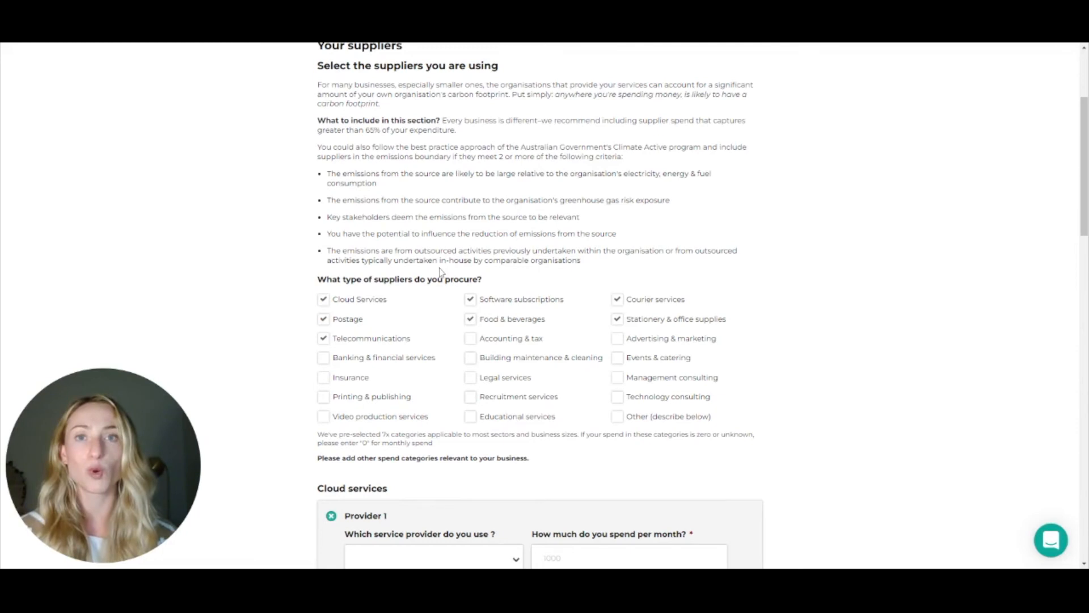
{"action": "scroll", "coordinate": [441, 272], "scroll_direction": "down", "scroll_amount": 1}
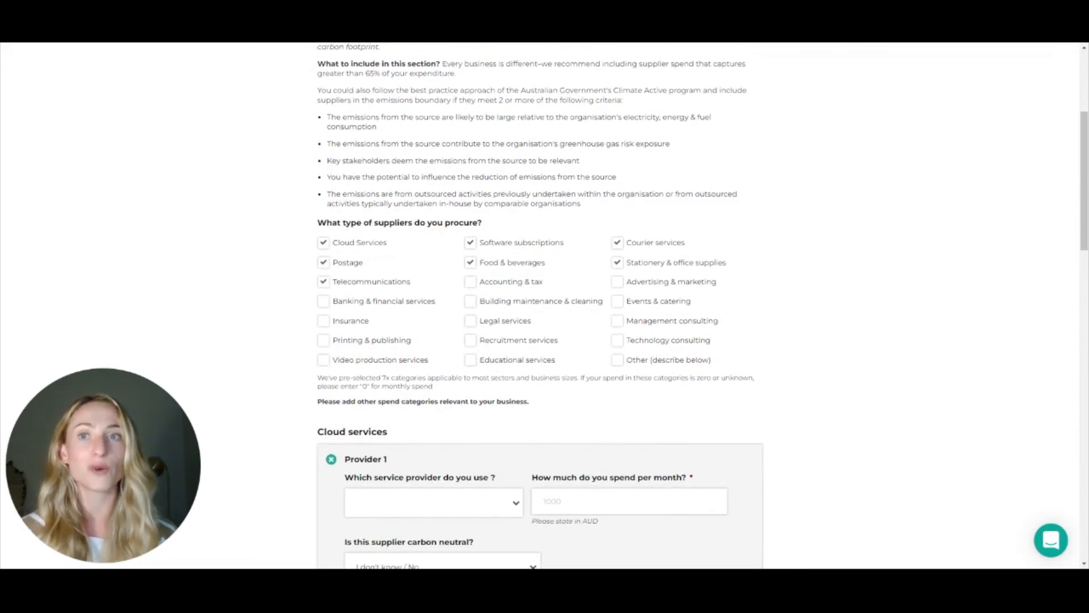
{"action": "scroll", "coordinate": [441, 273], "scroll_direction": "down", "scroll_amount": 4}
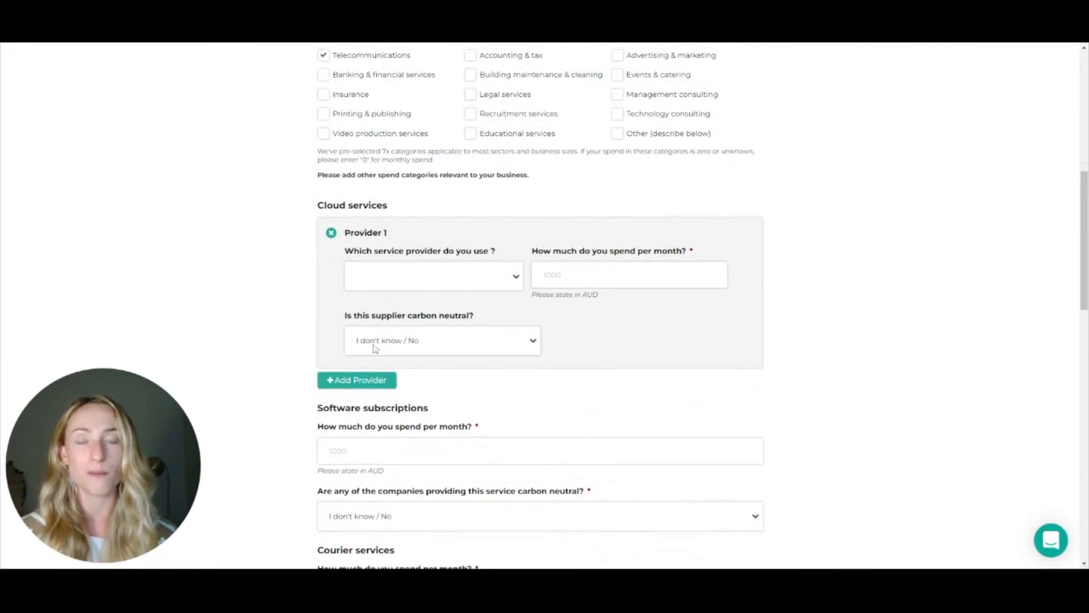
{"action": "scroll", "coordinate": [579, 384], "scroll_direction": "down", "scroll_amount": 3}
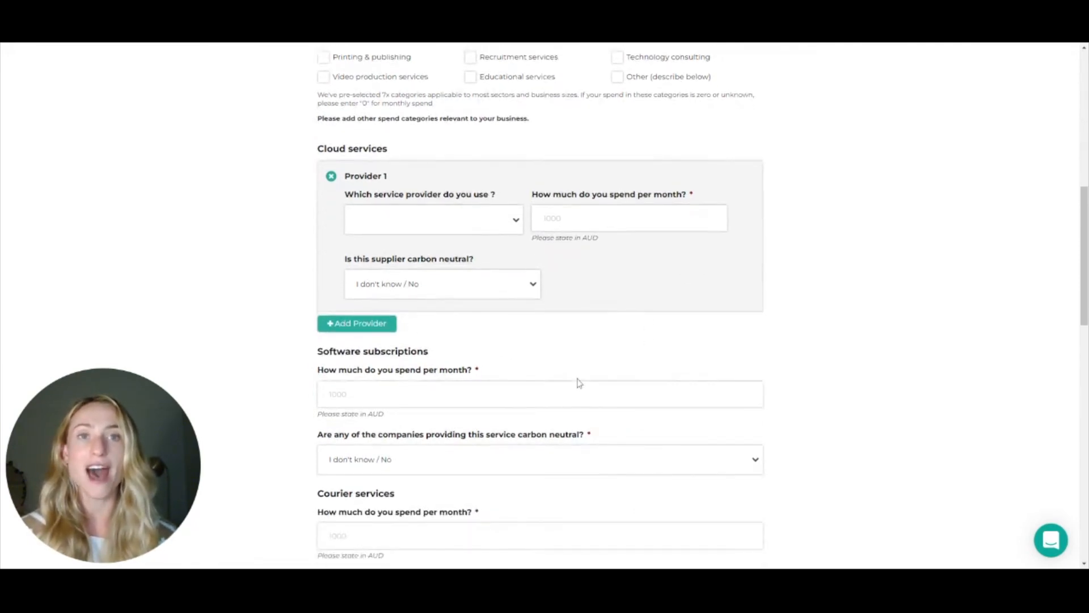
{"action": "scroll", "coordinate": [569, 382], "scroll_direction": "down", "scroll_amount": 2}
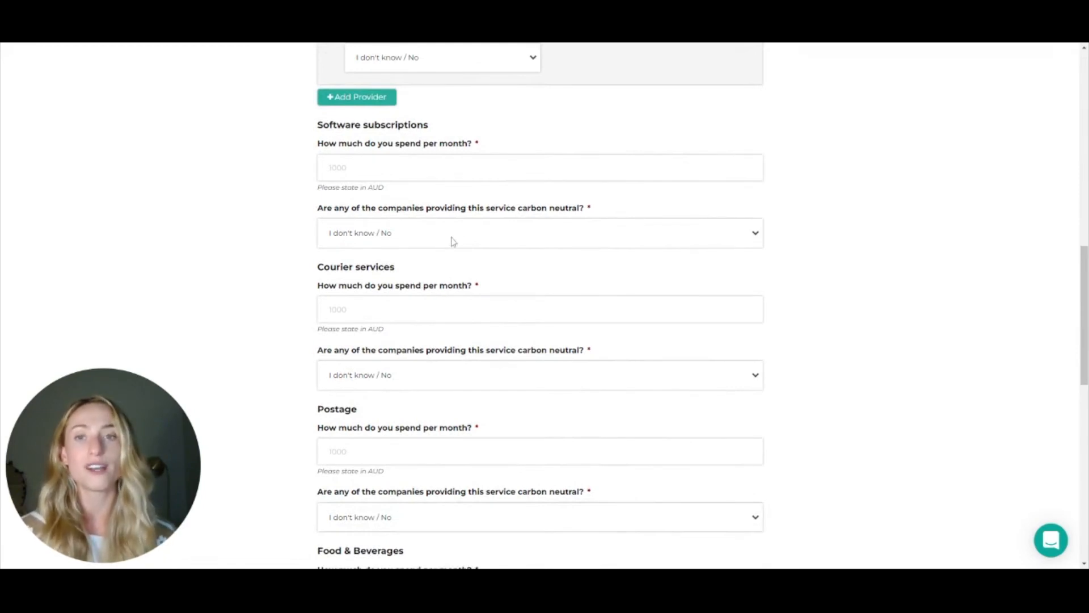
{"action": "scroll", "coordinate": [462, 238], "scroll_direction": "down", "scroll_amount": 4}
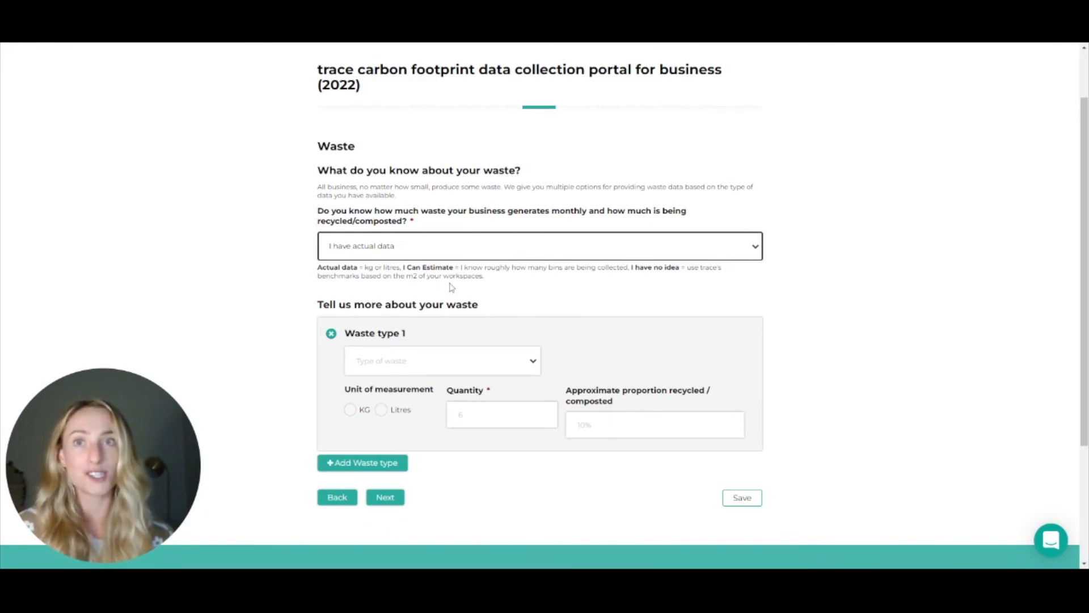
- Answer the monthly waste question with "I can estimate based on number of bins" and review Waste type 1's bin size, monthly collection and fullness fields
{"action": "scroll", "coordinate": [450, 287], "scroll_direction": "down", "scroll_amount": 1}
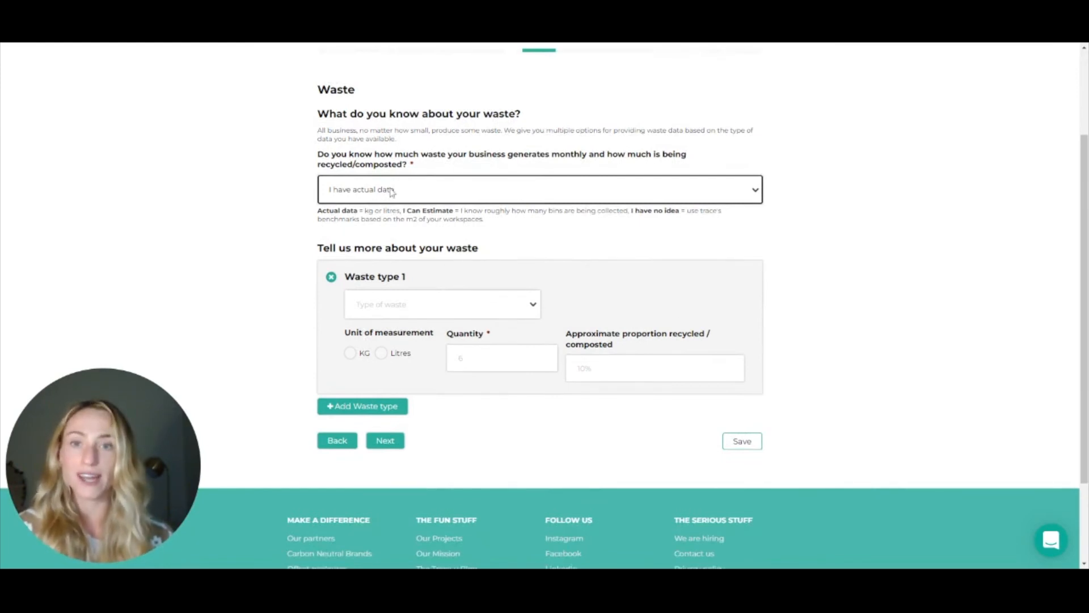
{"action": "left_click", "coordinate": [389, 224]}
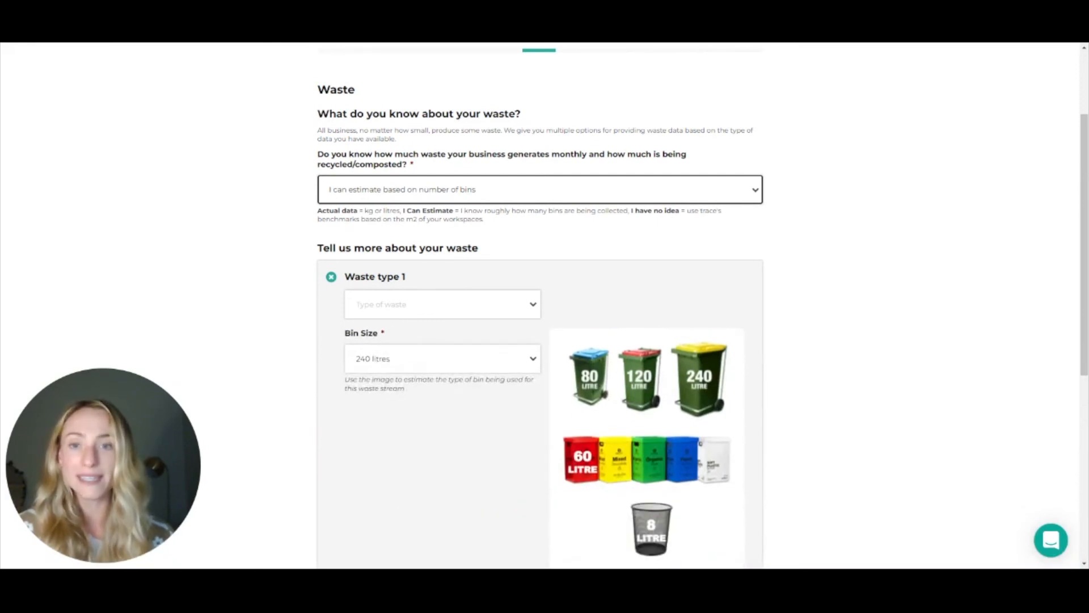
{"action": "scroll", "coordinate": [450, 303], "scroll_direction": "down", "scroll_amount": 3}
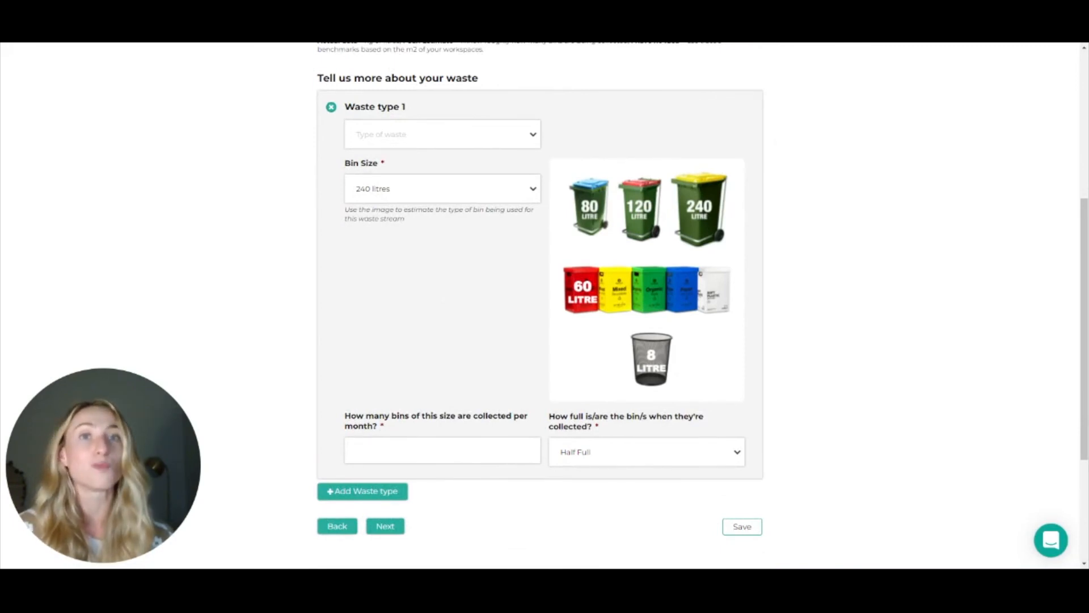
{"action": "scroll", "coordinate": [448, 301], "scroll_direction": "down", "scroll_amount": 1}
- Return to the Waste section's question about monthly waste and recycling data and reopen its answer options
{"action": "scroll", "coordinate": [448, 302], "scroll_direction": "up", "scroll_amount": 4}
{"action": "left_click", "coordinate": [447, 200]}
{"action": "left_click", "coordinate": [452, 208]}
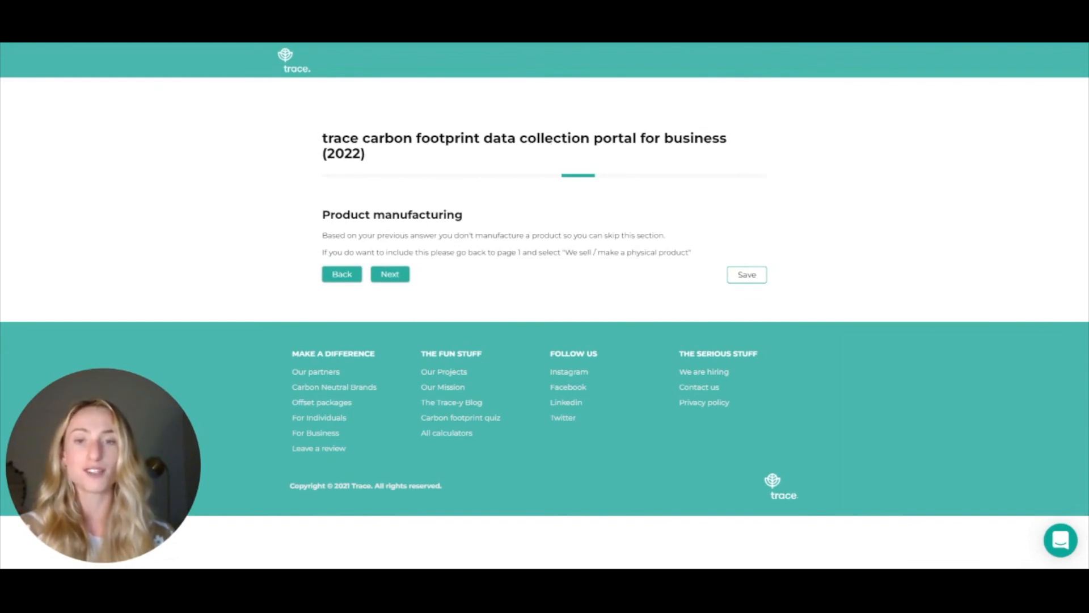
- Skip the sections from Product manufacturing through Customer packaging and advance to Sustainability initiatives
{"action": "left_click", "coordinate": [397, 278]}
{"action": "left_click", "coordinate": [396, 287]}
{"action": "left_click", "coordinate": [395, 289]}
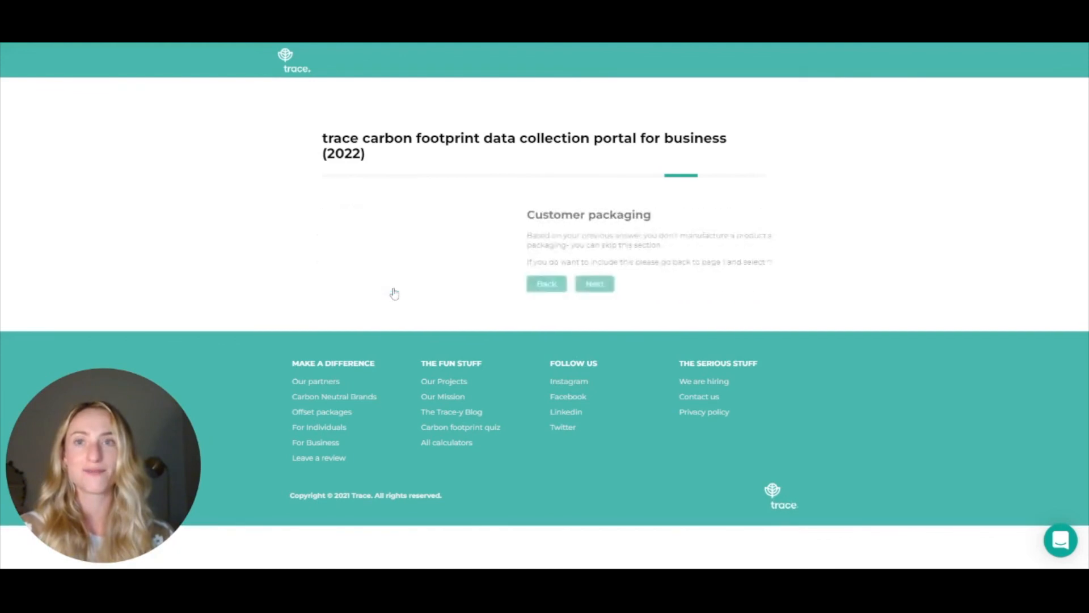
{"action": "left_click", "coordinate": [395, 288]}
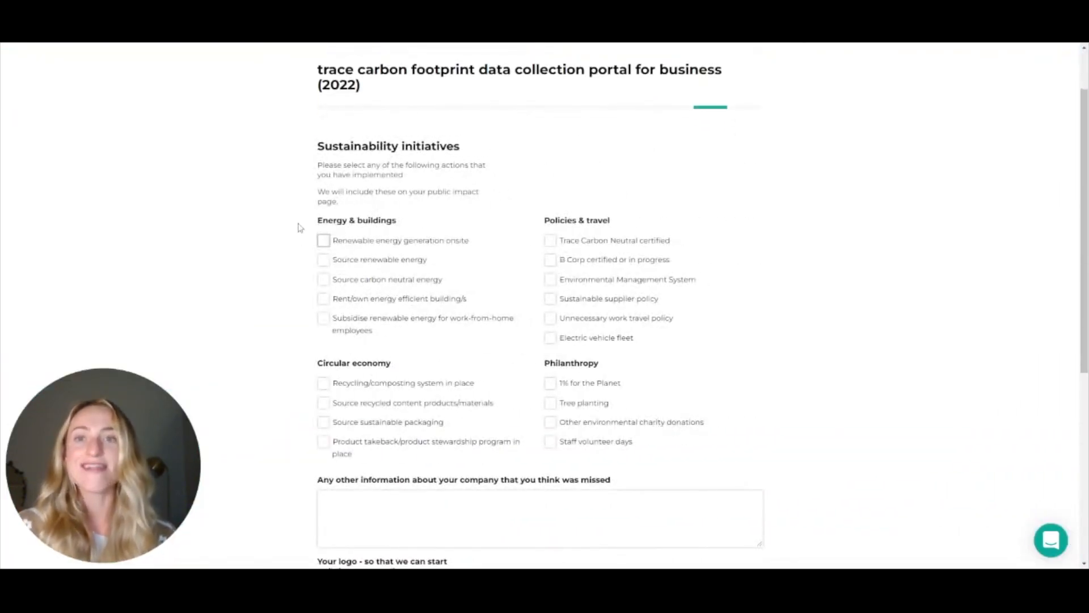
- Review the Sustainability initiatives checklists, the additional company information field and the logo upload area
{"action": "scroll", "coordinate": [535, 151], "scroll_direction": "up", "scroll_amount": 1}
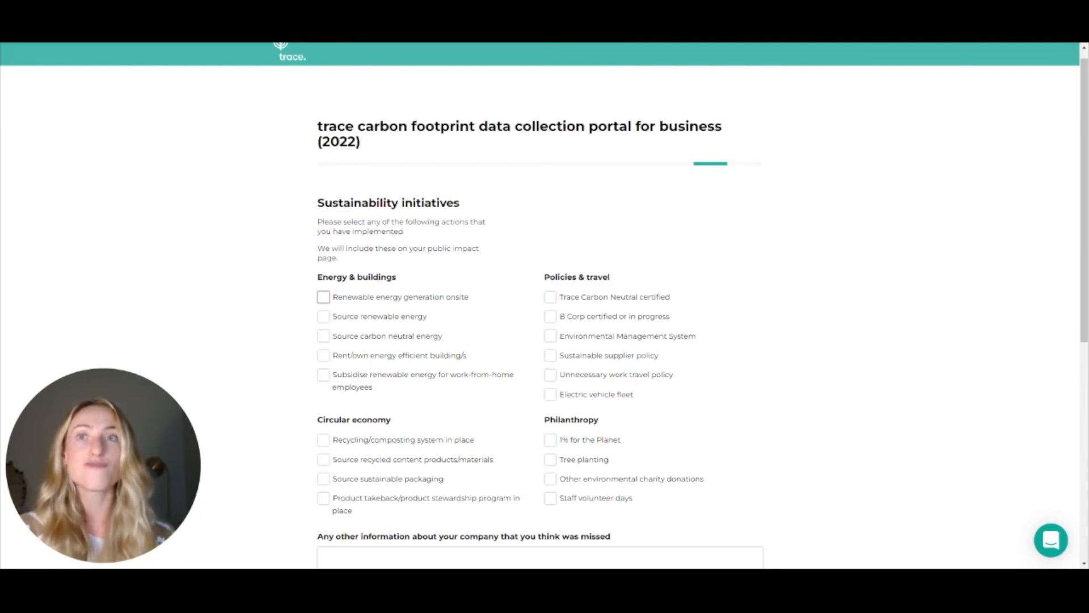
{"action": "scroll", "coordinate": [649, 391], "scroll_direction": "down", "scroll_amount": 3}
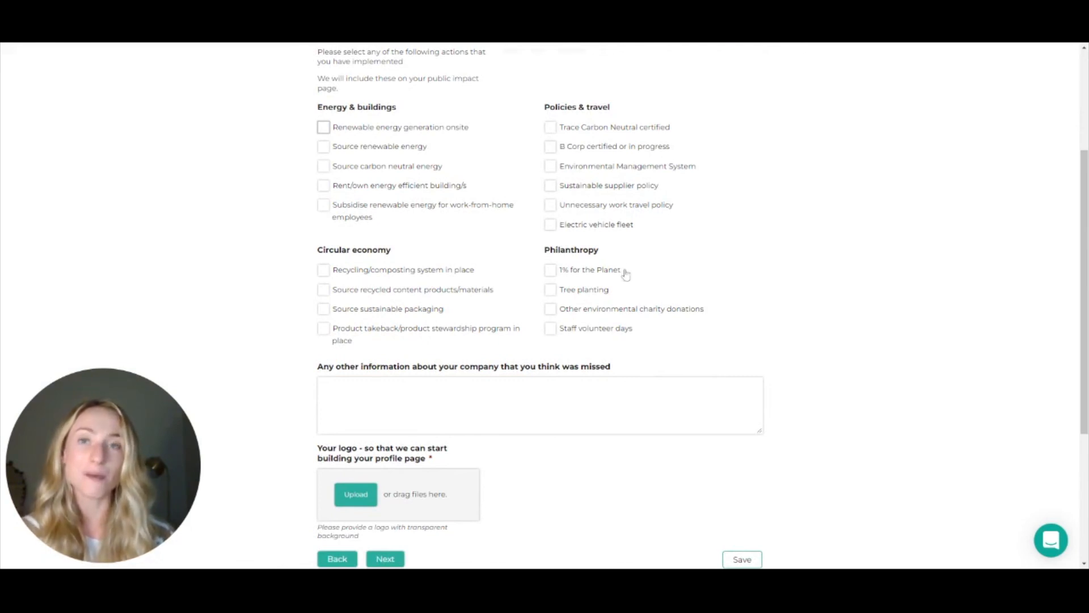
{"action": "scroll", "coordinate": [599, 333], "scroll_direction": "down", "scroll_amount": 3}
{"action": "scroll", "coordinate": [599, 332], "scroll_direction": "up", "scroll_amount": 1}
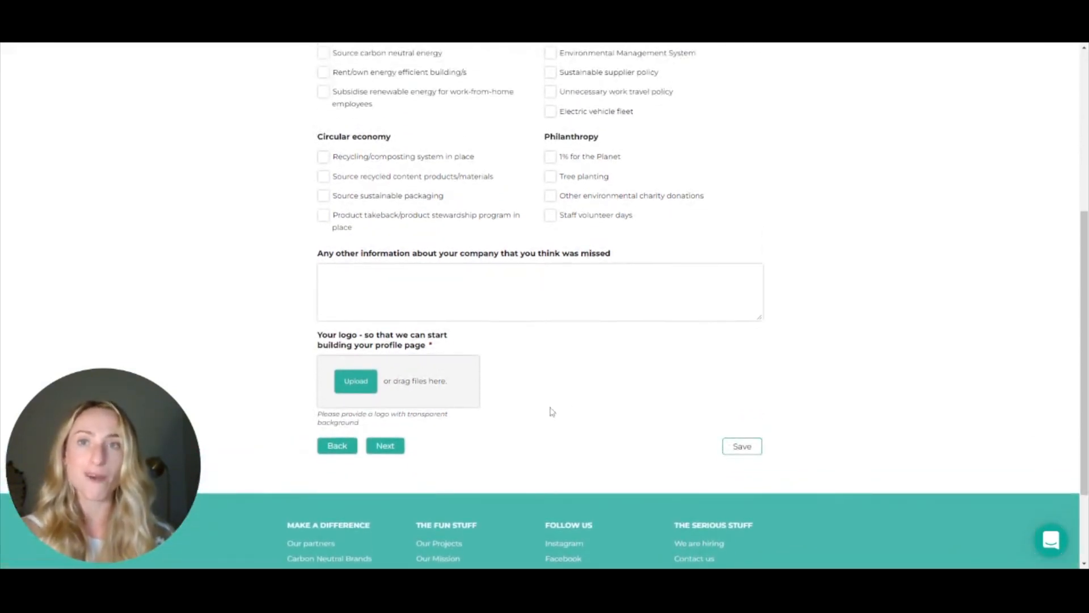